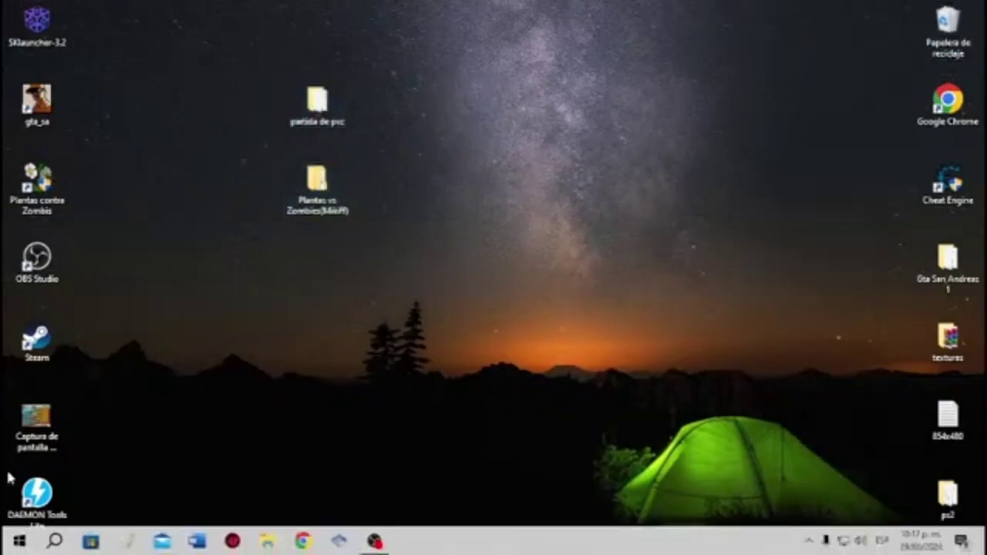
Step: Place the Plantas vs Zombies(Mikiff) folder beside partida de pvz on the desktop, and check the save files inside partida de pvz
click(325, 185)
drag(322, 179, 458, 107)
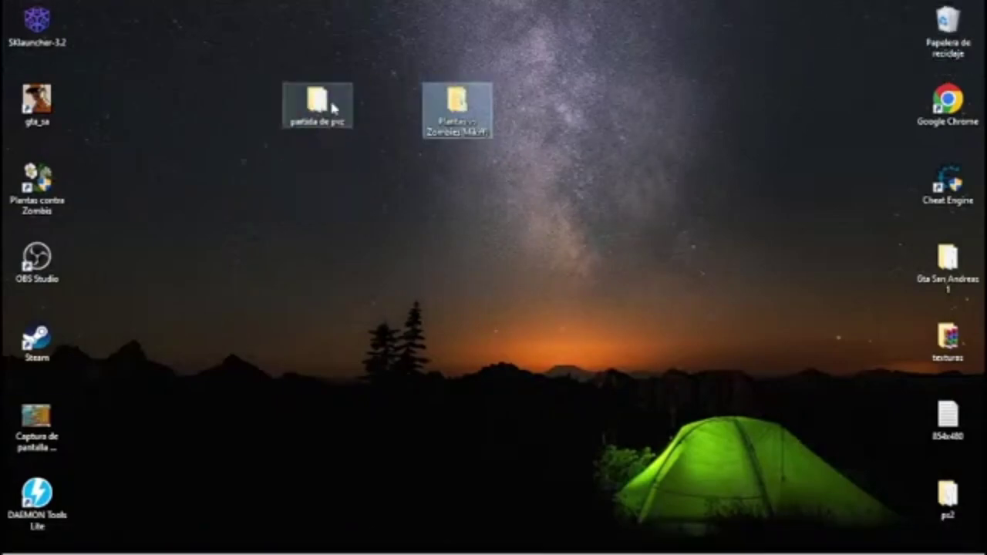
double_click(317, 102)
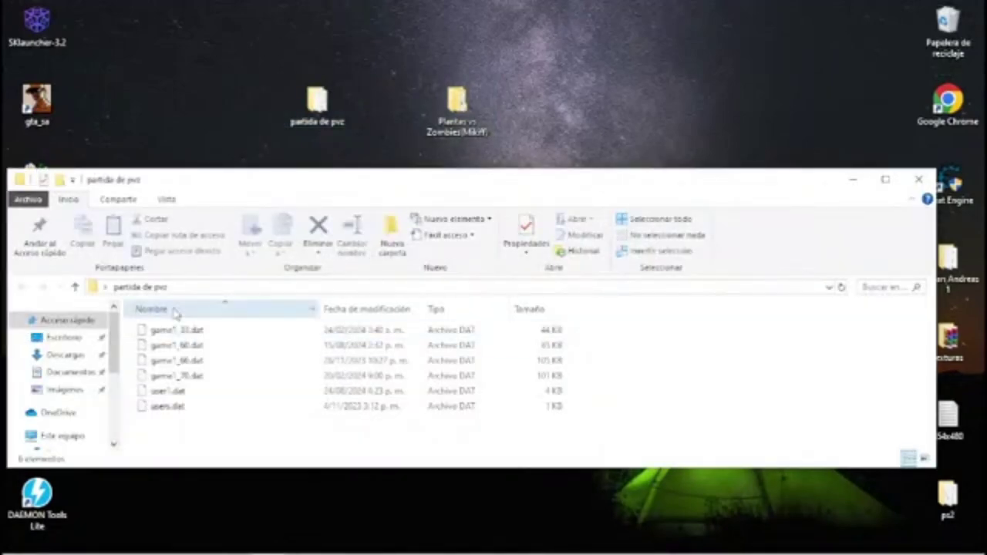
click(921, 180)
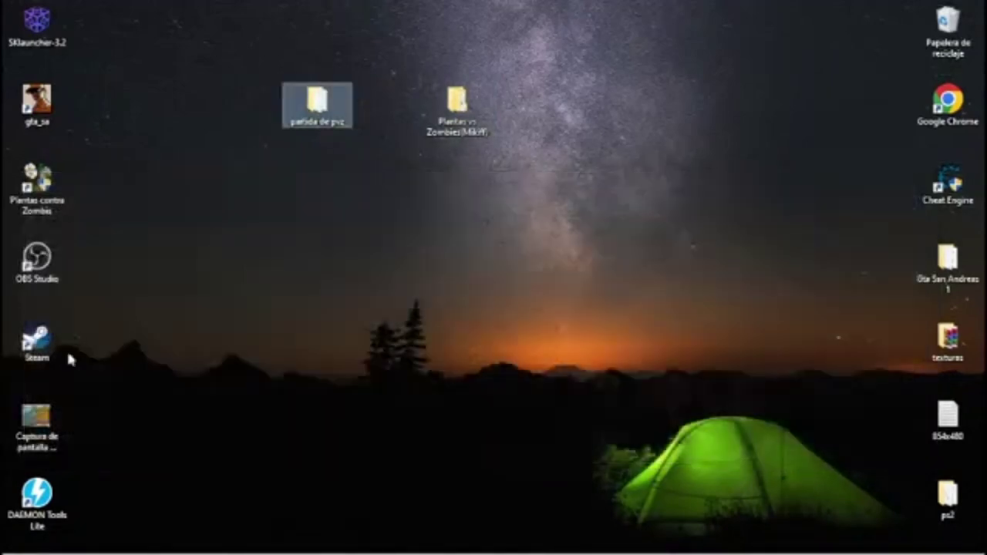
Step: Start Plantas contra Zombis and look through the Supervivencia, Puzzle and Minijuegos level pages
double_click(55, 205)
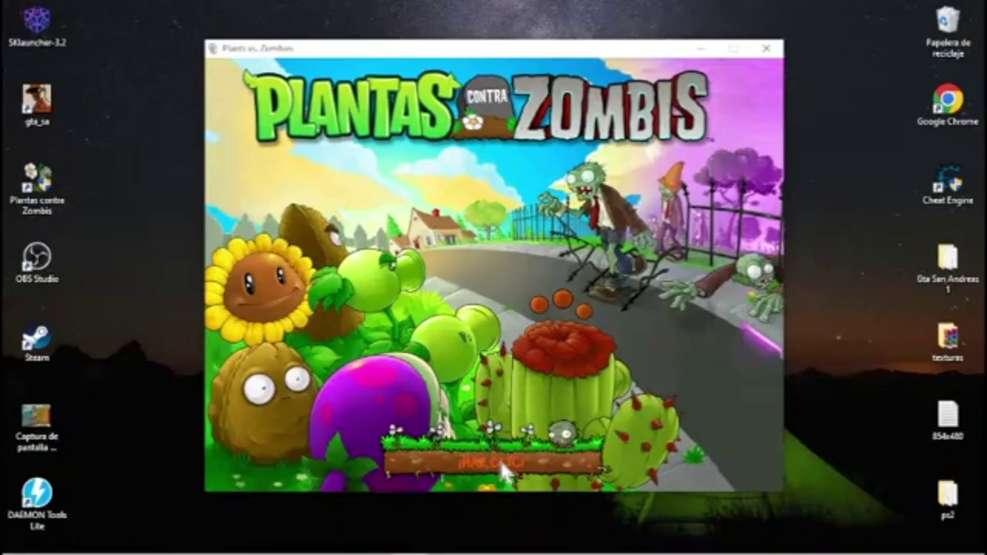
click(500, 459)
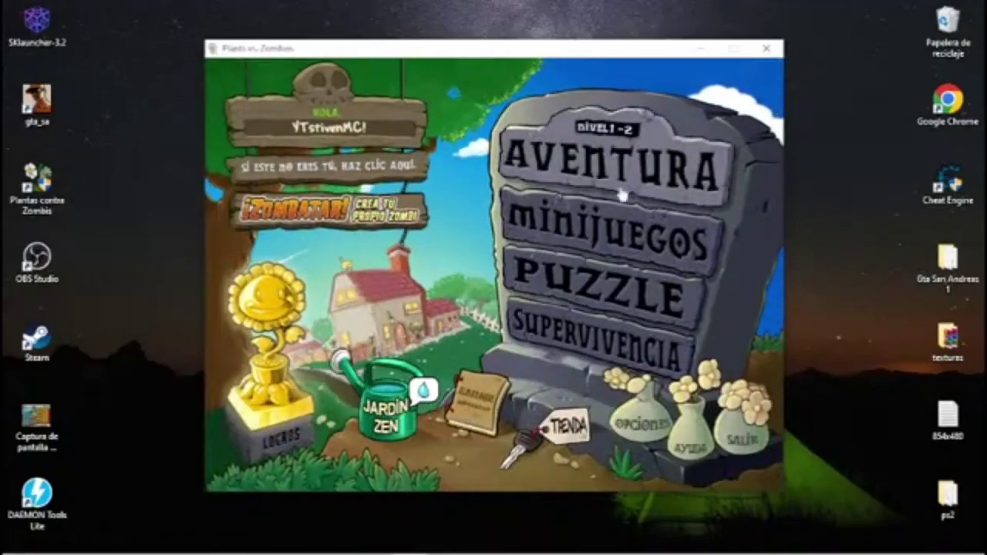
click(587, 339)
click(266, 478)
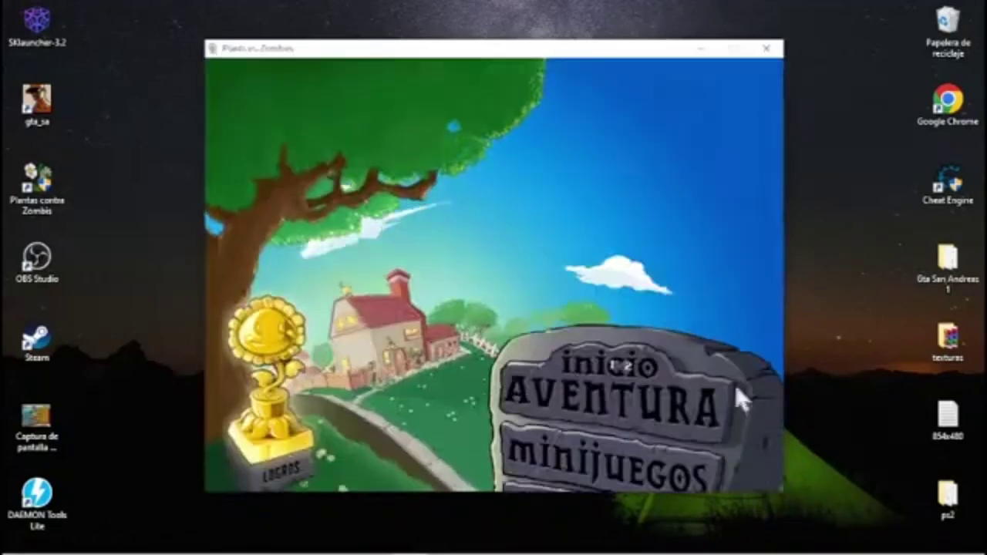
click(627, 283)
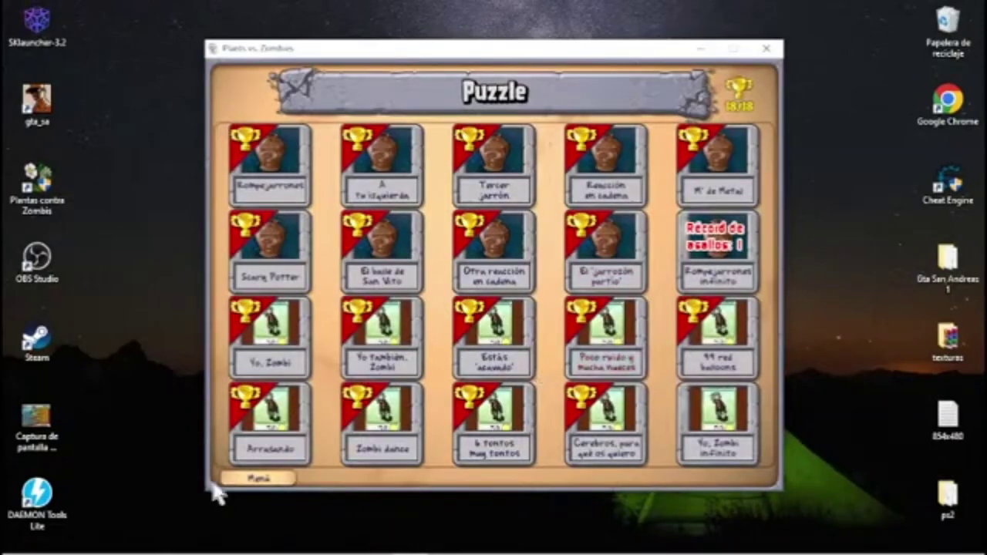
click(254, 479)
click(604, 166)
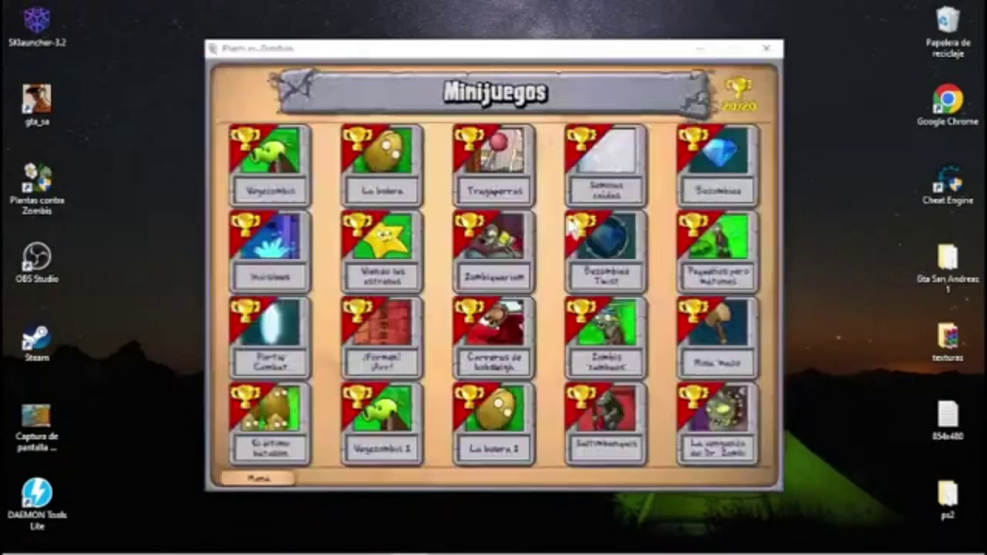
click(262, 478)
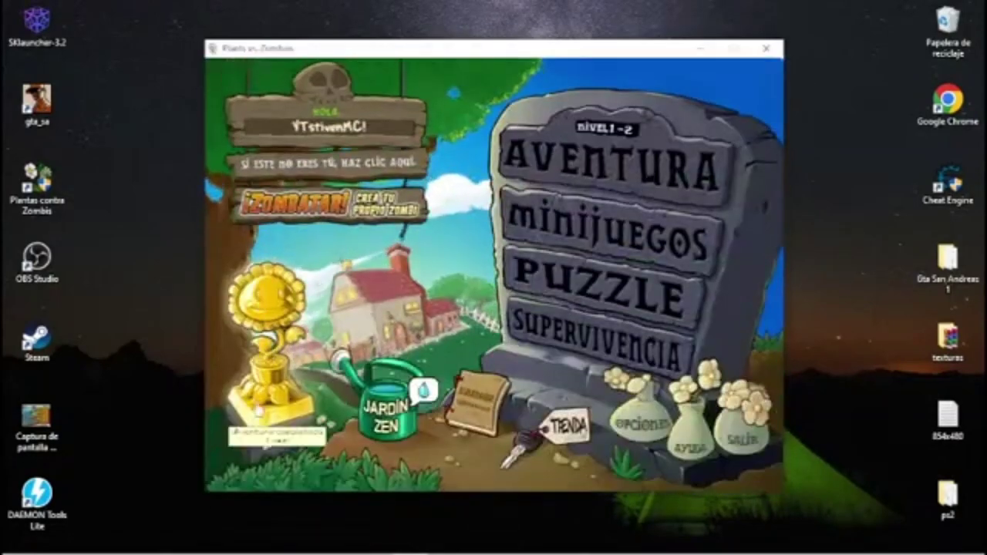
Step: Look through the game's achievements list and return to the main menu
click(287, 407)
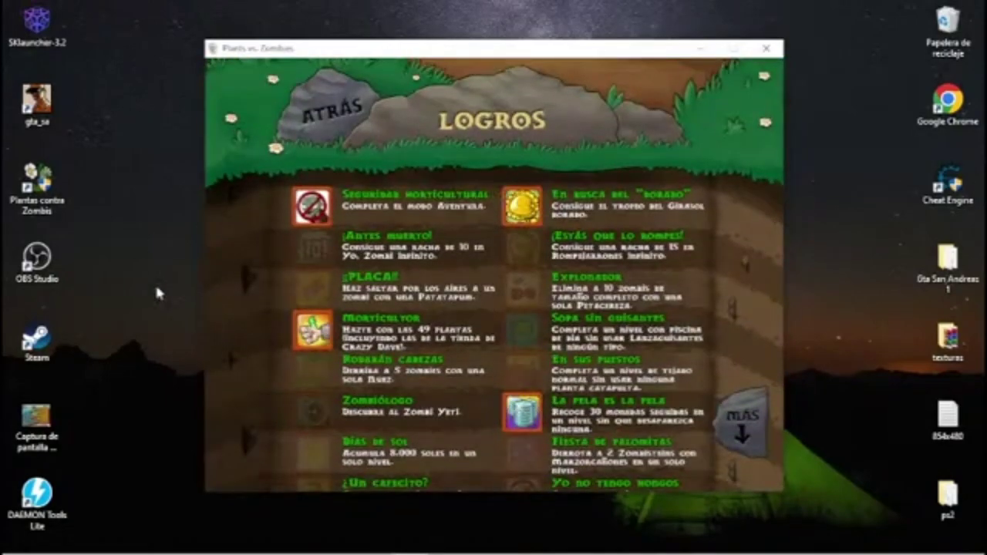
scroll(489, 255, down, 10)
scroll(493, 266, up, 10)
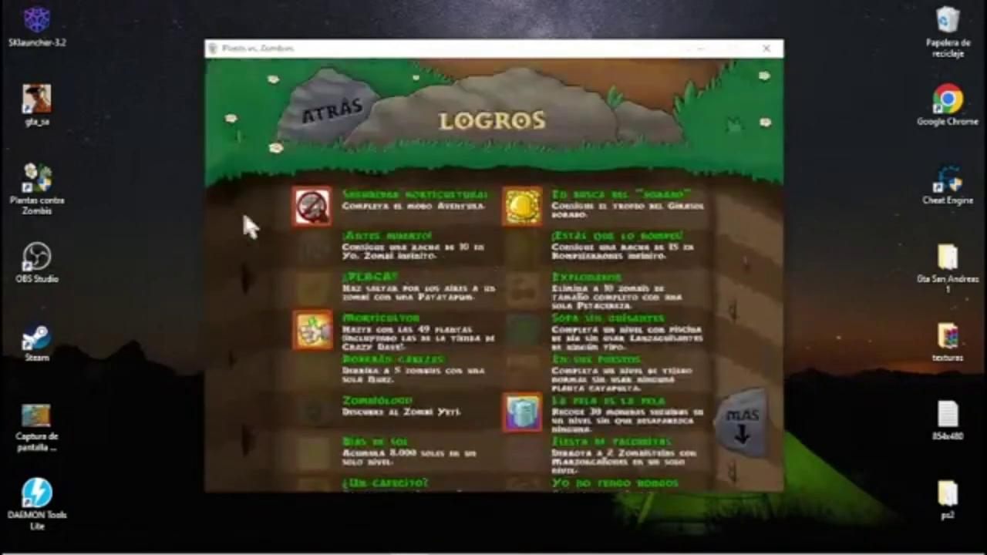
click(345, 118)
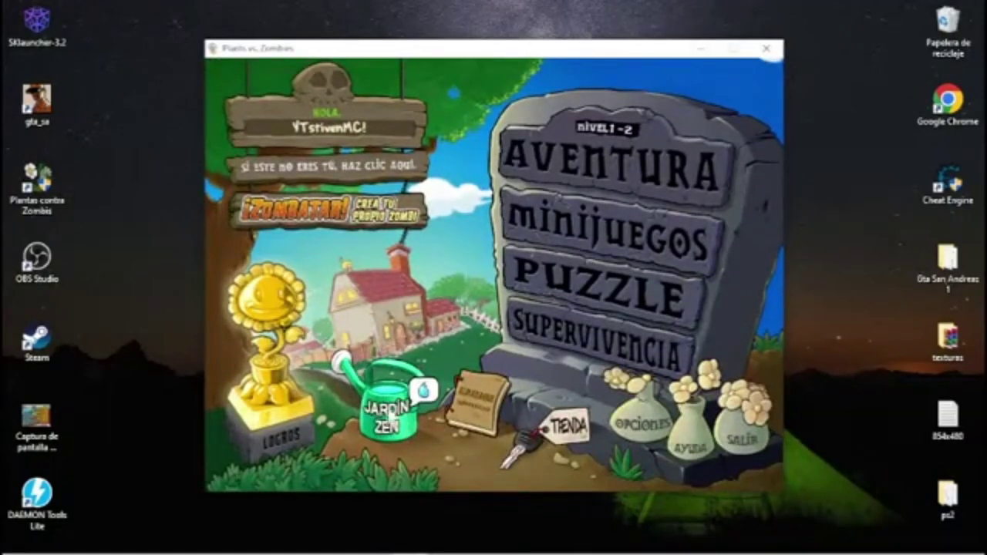
Step: Go to the Zen Garden's aquarium and use the bug spray on both plants
click(362, 385)
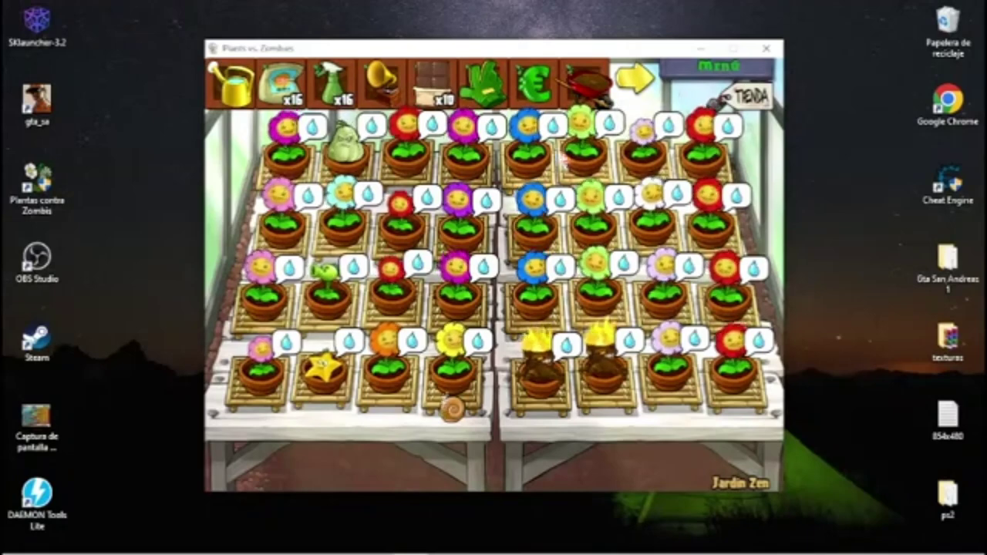
click(631, 77)
click(628, 77)
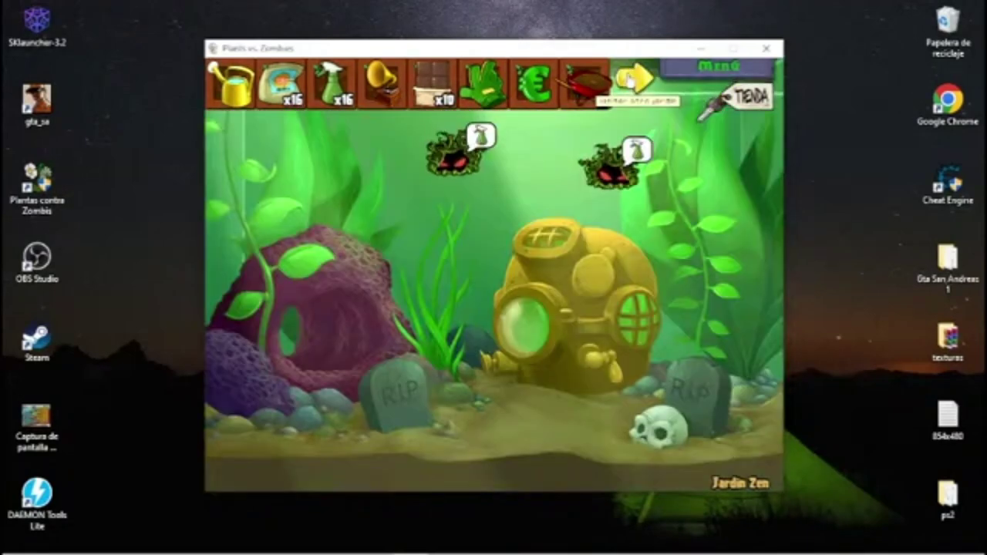
click(334, 83)
click(453, 137)
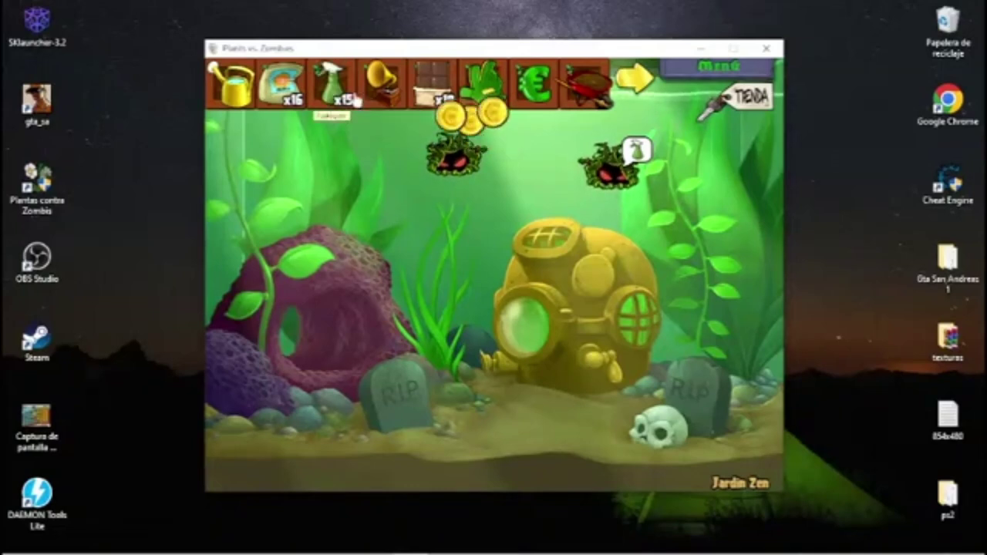
click(333, 83)
click(617, 166)
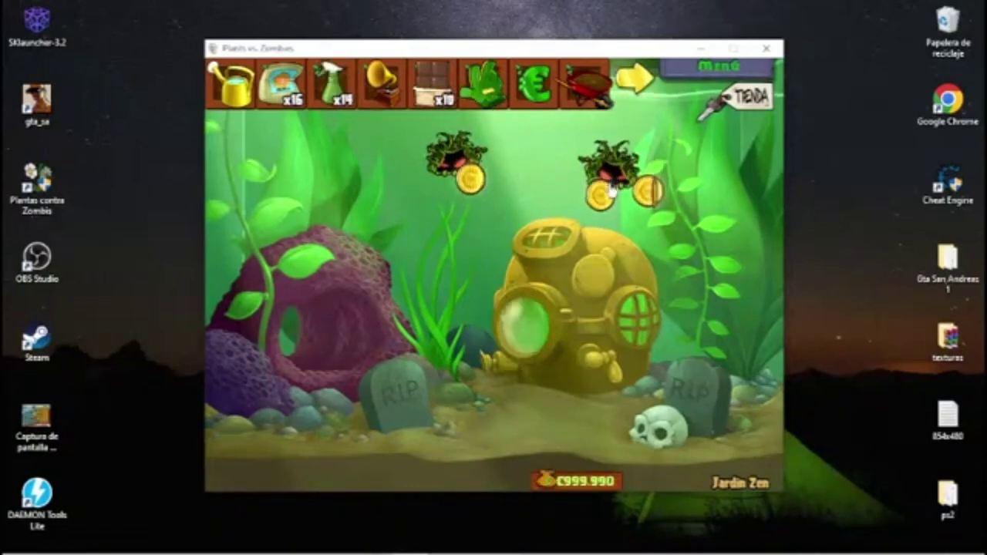
Step: Buy a five-pack of bug spray in Crazy Dave's shop, check the shop's other pages, and return to the main menu
click(750, 108)
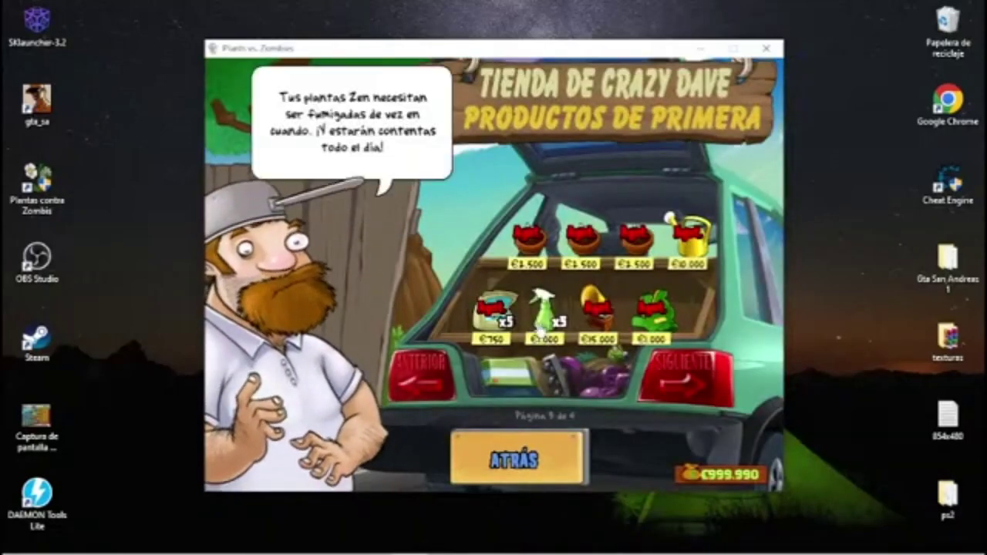
click(544, 312)
click(551, 340)
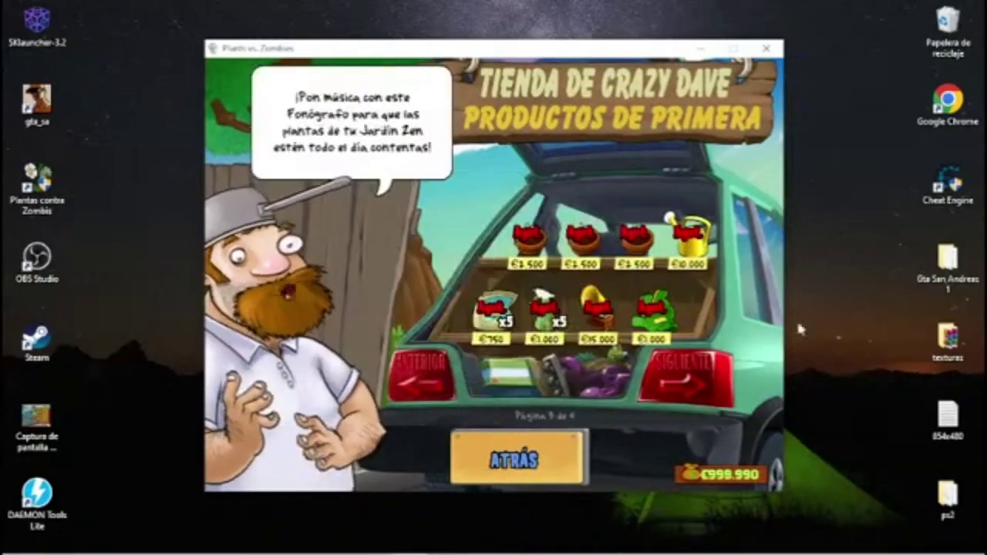
click(717, 378)
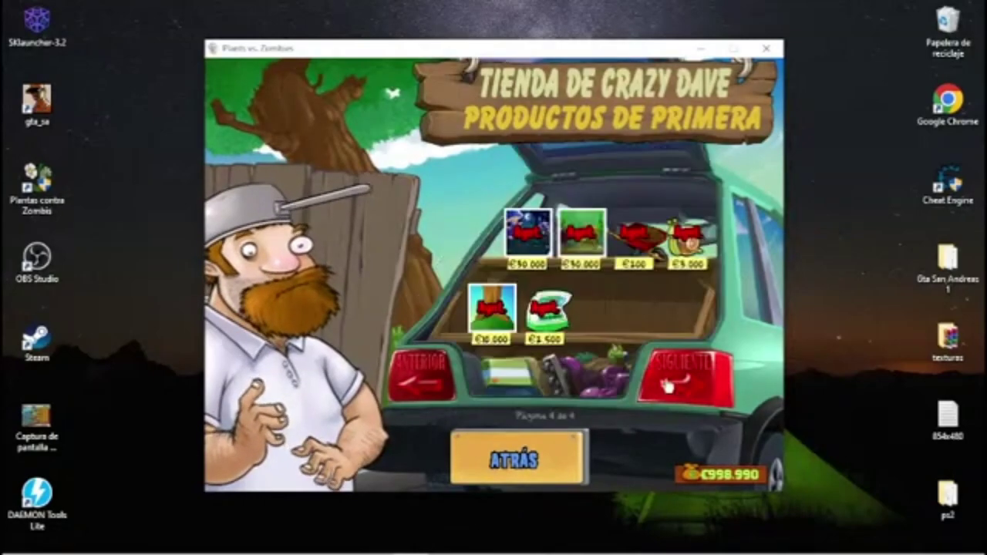
click(718, 378)
click(574, 462)
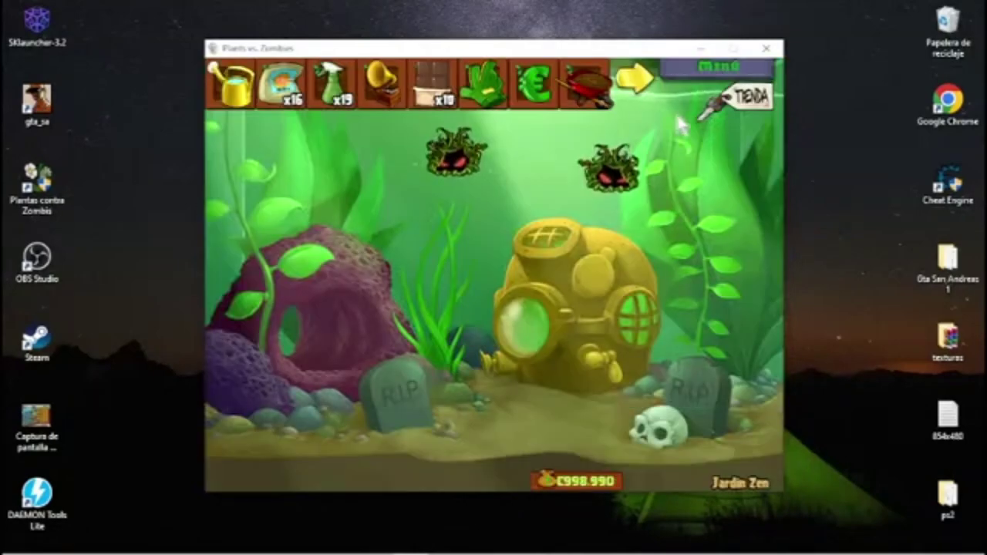
click(717, 67)
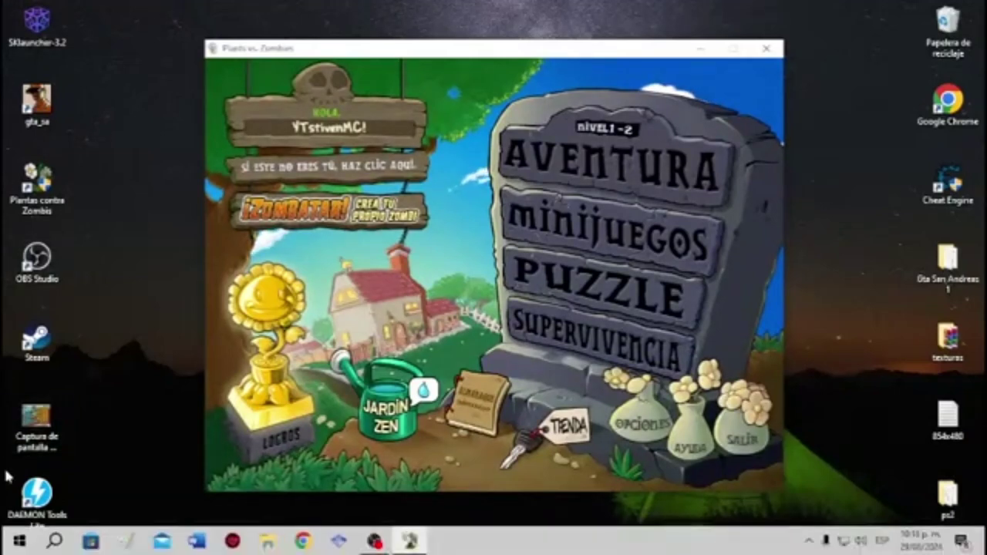
Step: View the game's credits from its options and close the game
click(743, 440)
click(544, 355)
click(640, 425)
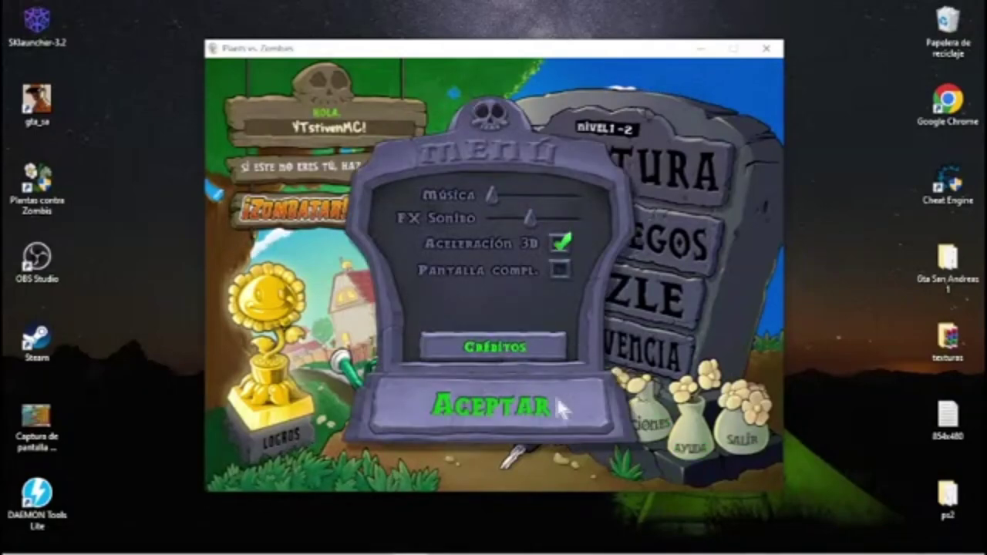
click(458, 353)
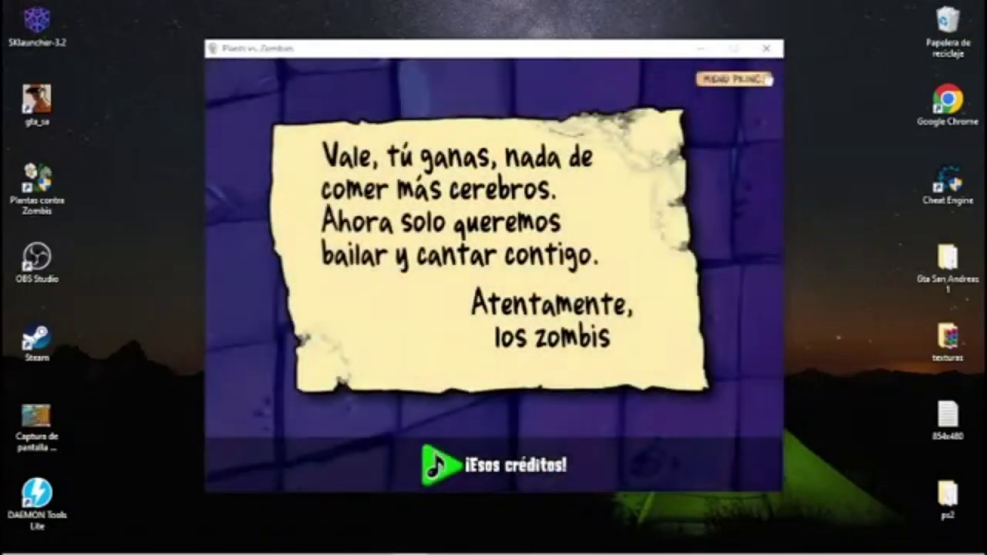
click(766, 47)
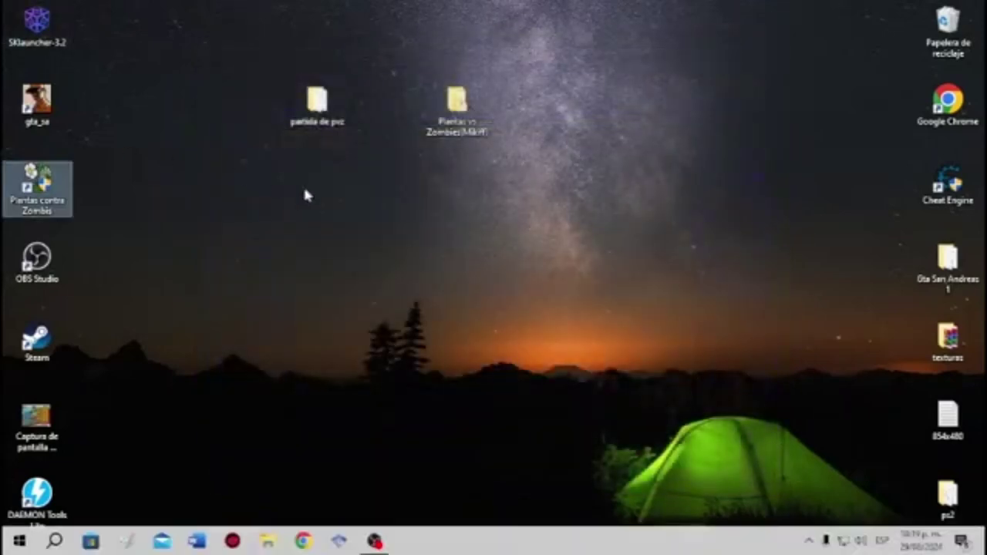
Step: Examine the Medicina folder inside the nested Plantas vs Zombies(Mikiff) folders
click(324, 114)
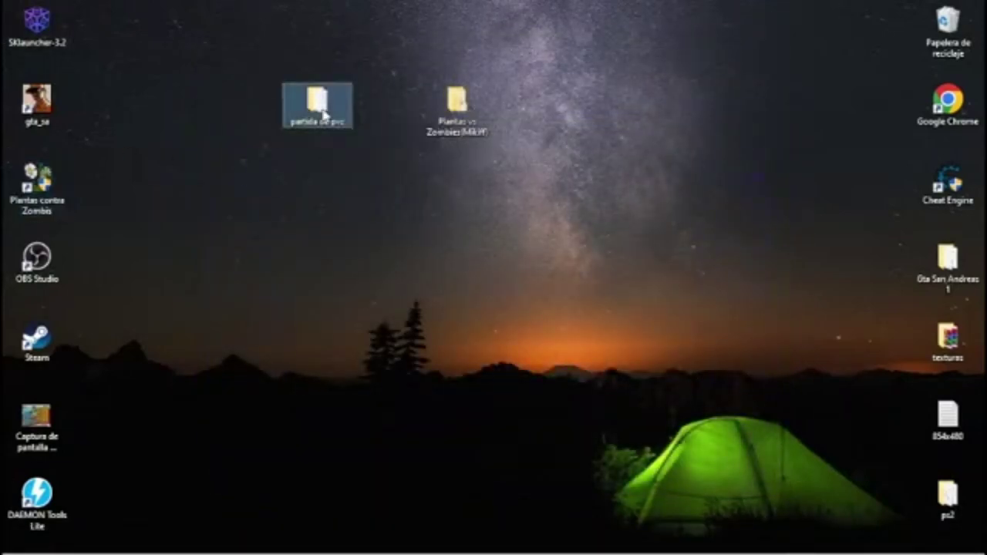
click(438, 115)
double_click(438, 116)
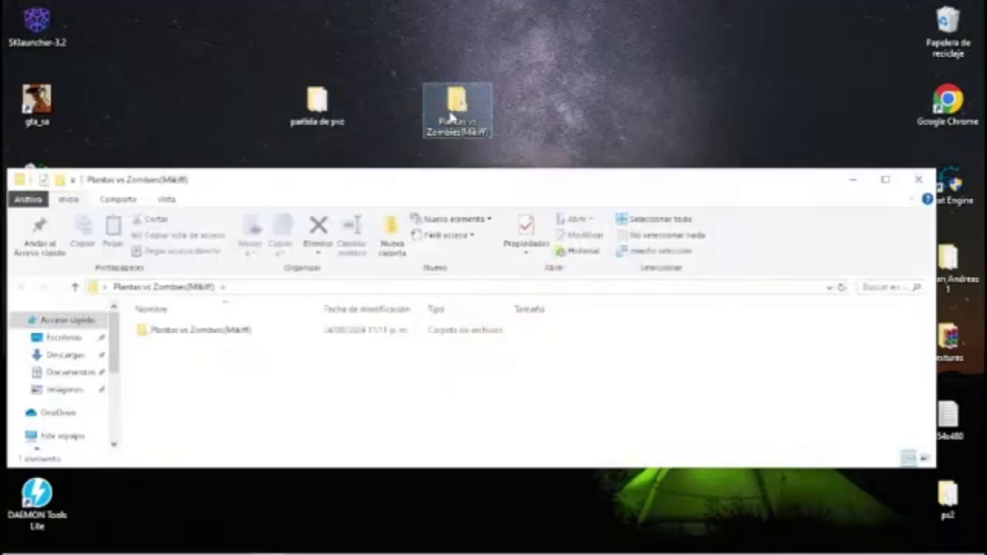
double_click(242, 331)
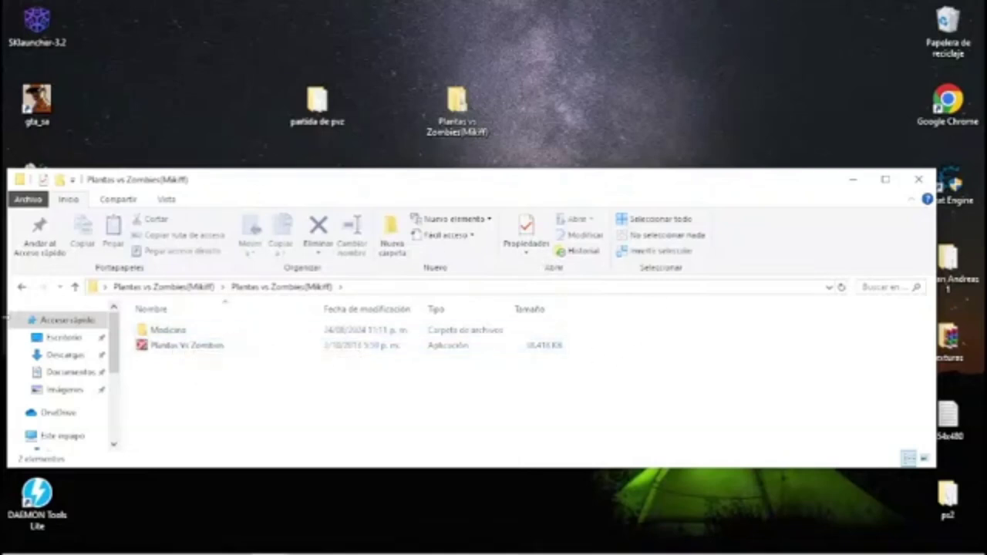
double_click(244, 330)
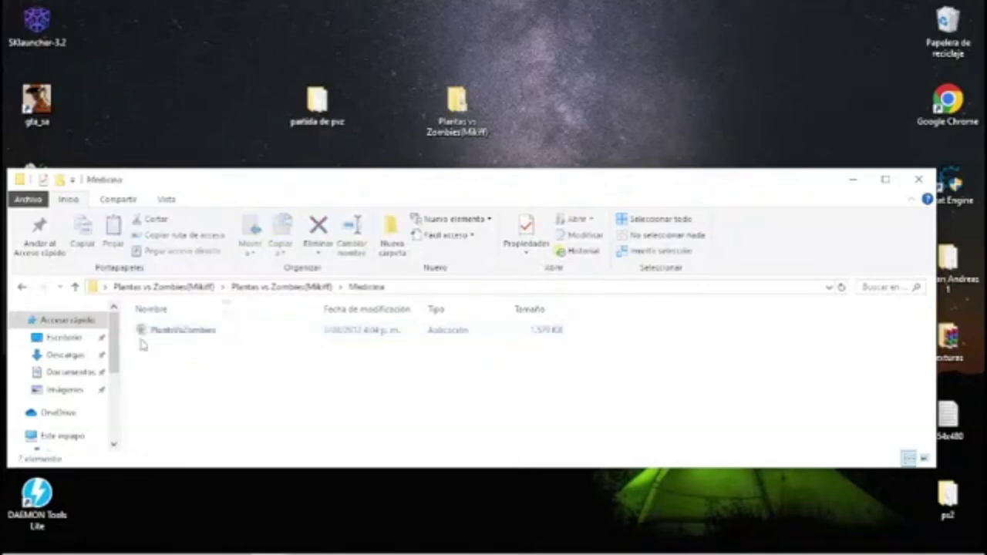
drag(238, 192, 436, 192)
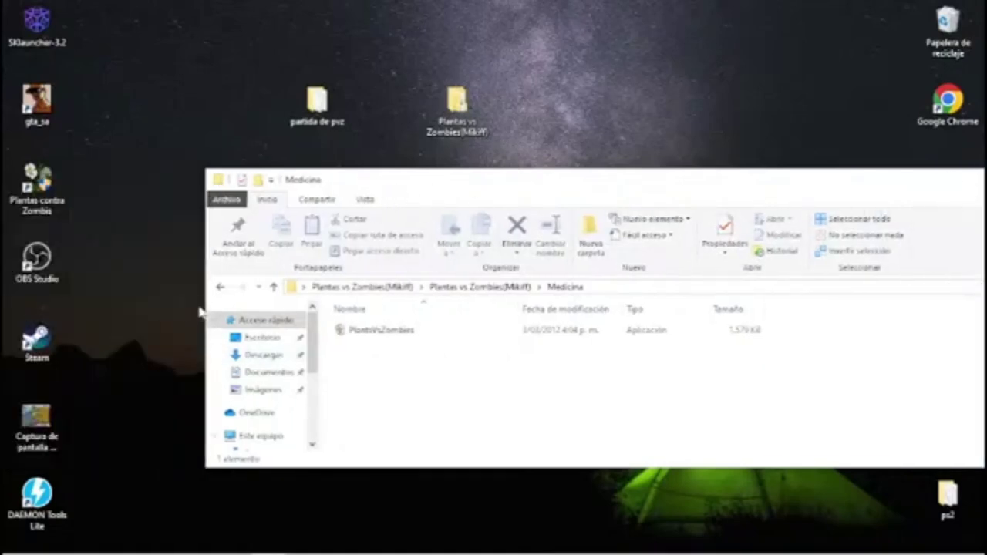
Step: Run the Plantas Vs Zombies installer with its default settings and accept the licence agreement
click(220, 287)
double_click(419, 346)
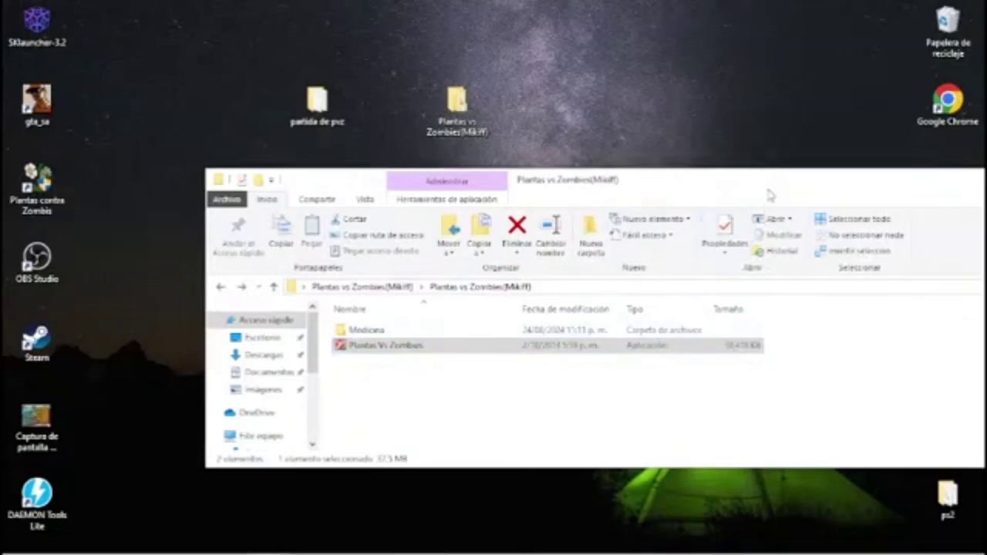
drag(769, 196, 639, 221)
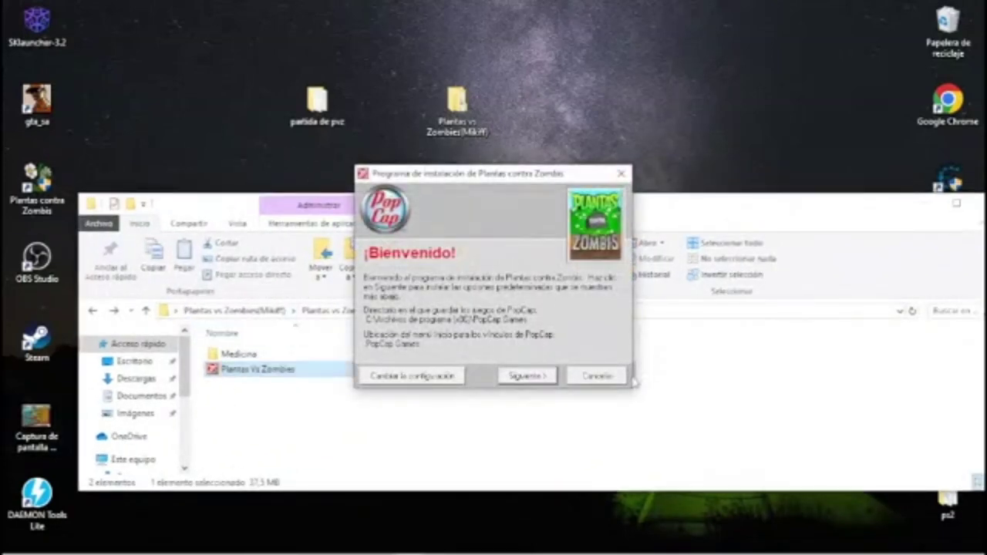
click(621, 175)
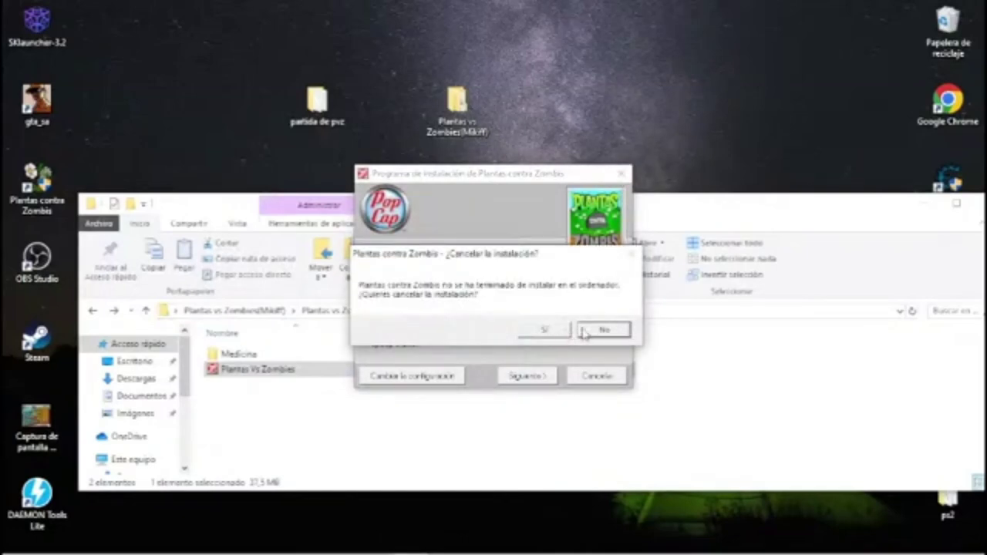
click(602, 331)
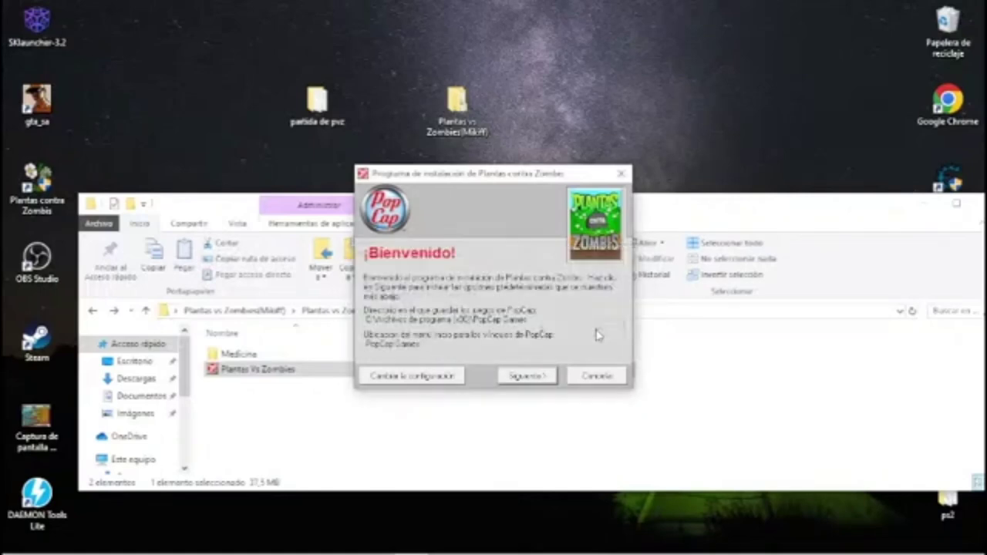
click(542, 378)
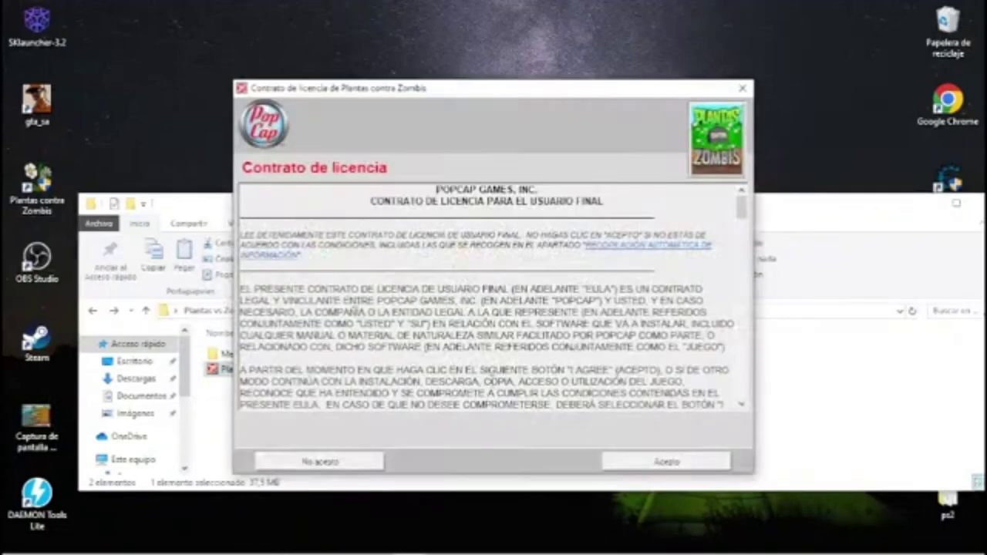
click(679, 463)
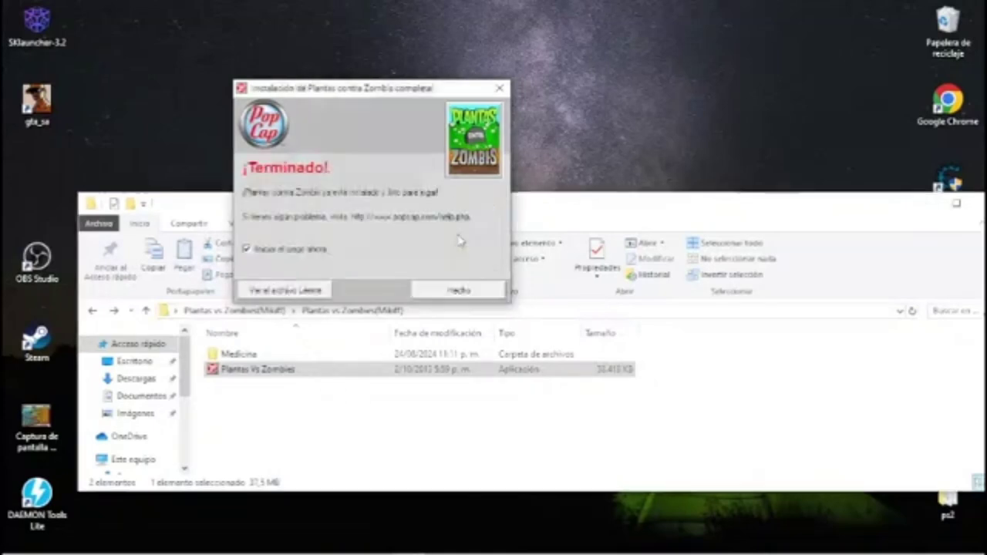
Step: Finish the installer, open the Medicina folder, and close the game's trial version window
click(459, 290)
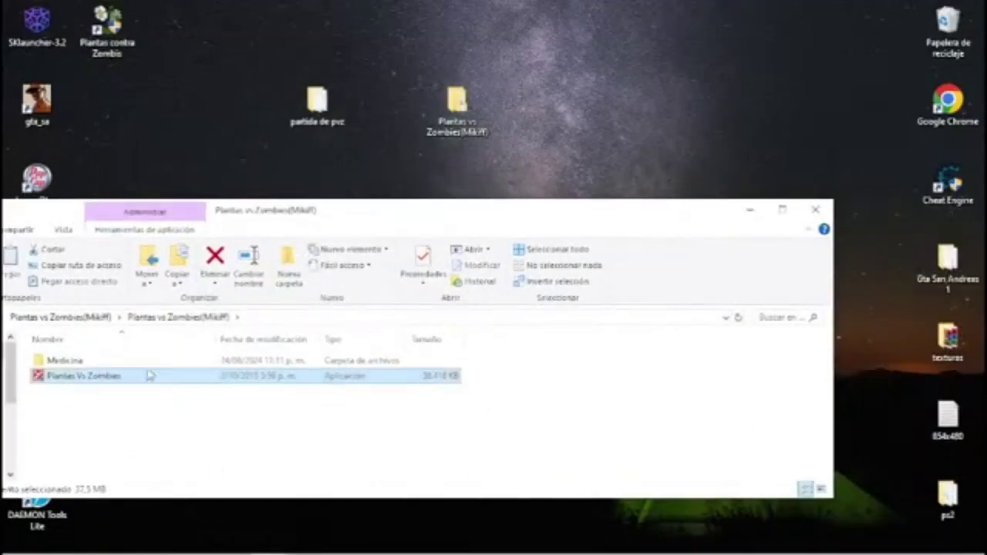
double_click(169, 351)
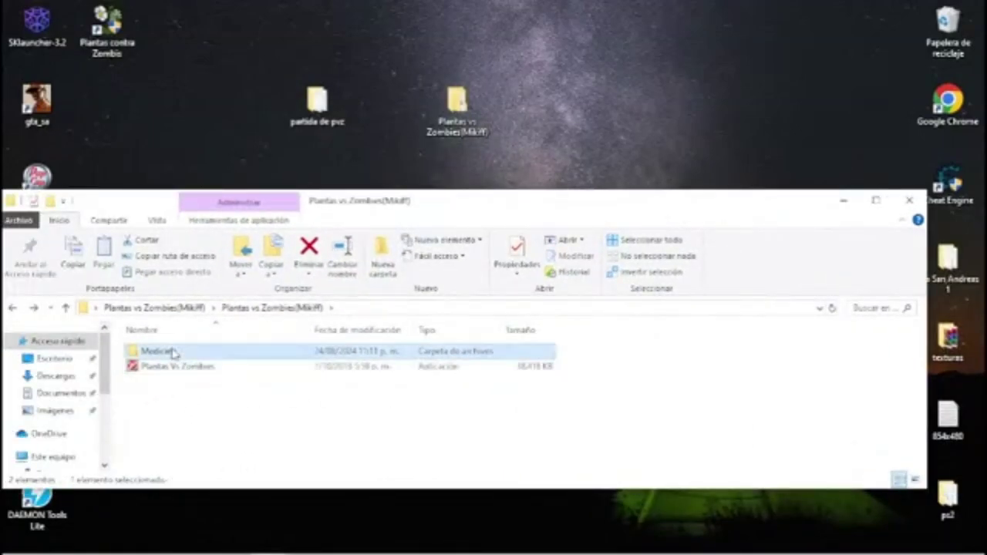
double_click(166, 351)
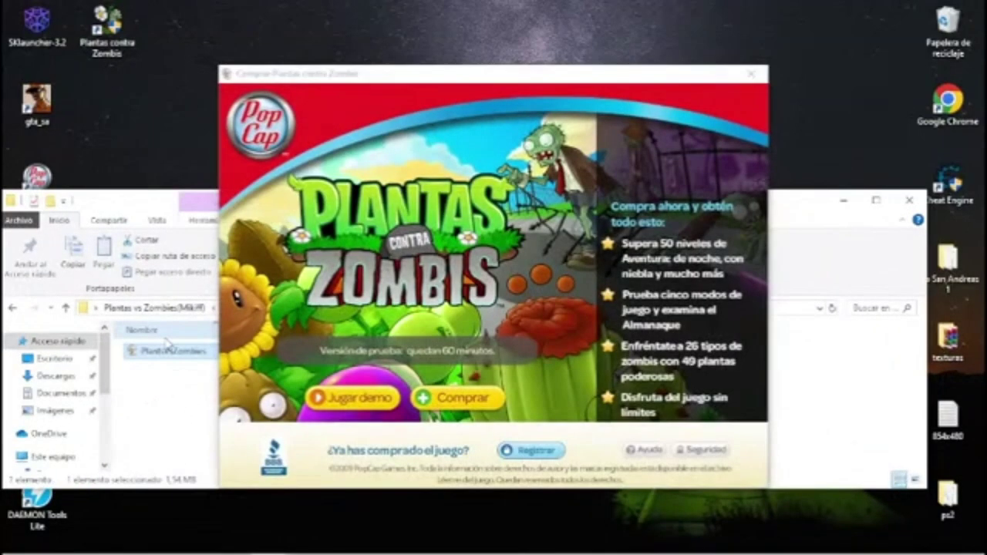
click(752, 75)
Step: Copy the PlantsVsZombies application from the Medicina folder and close the folder window
click(191, 353)
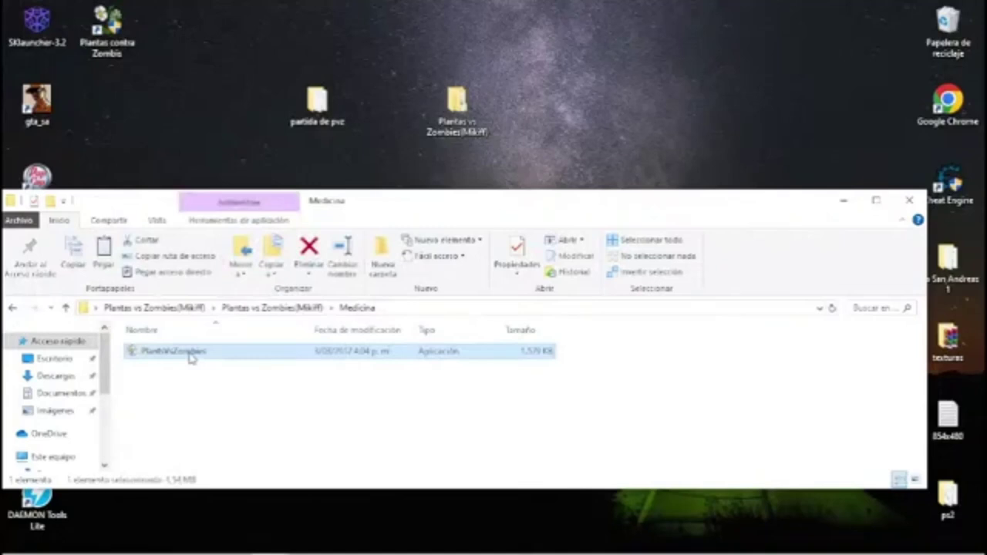
right_click(189, 352)
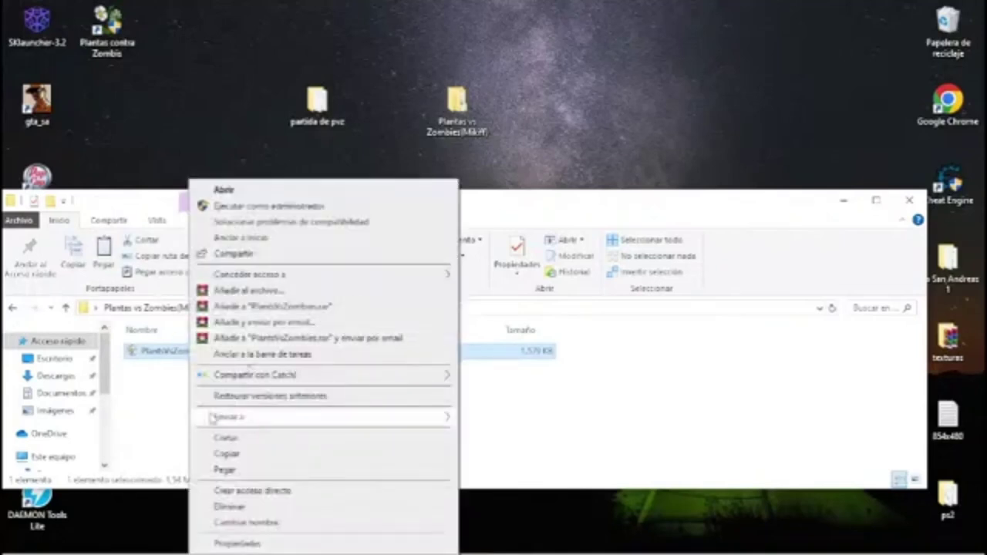
click(792, 319)
click(910, 200)
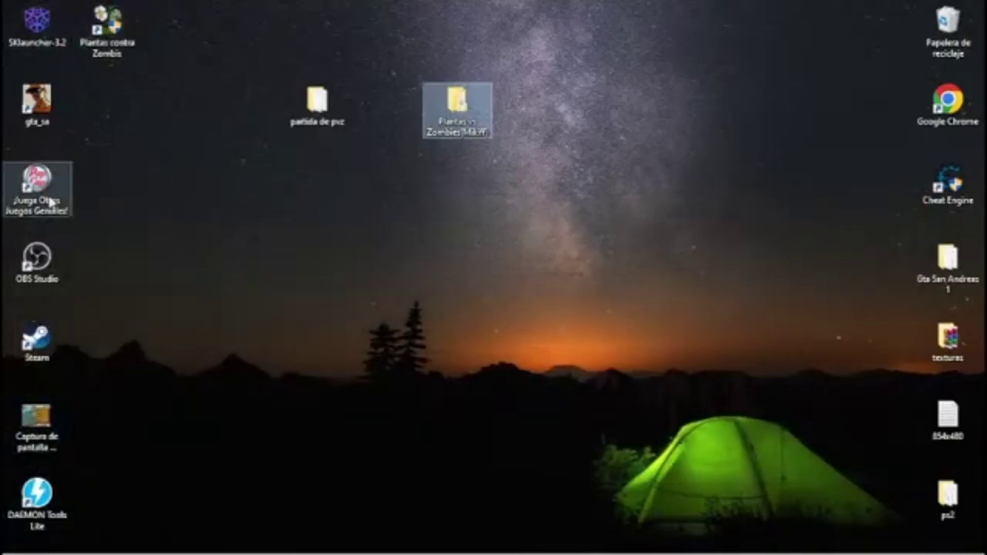
Step: Move the PopCap "Juega Otros Juegos Geniales!" shortcut to the recycle bin and put the Plantas contra Zombis shortcut in its place
drag(88, 179, 66, 189)
drag(65, 189, 933, 46)
click(112, 35)
drag(112, 35, 46, 201)
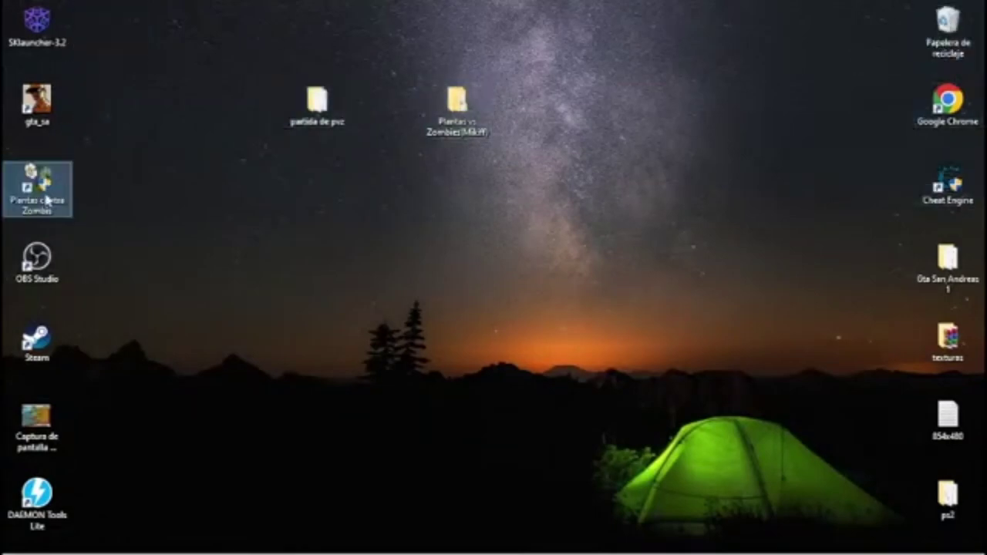
Step: Replace PlantsVsZombies.exe in the Plantas contra Zombis shortcut's file location with the copied one, and close the game after a test launch
right_click(32, 195)
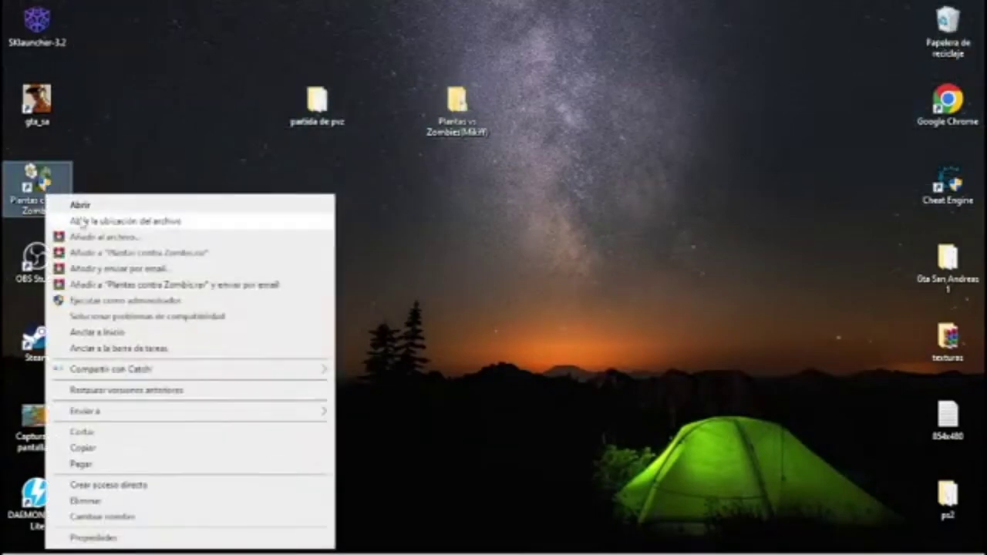
click(81, 222)
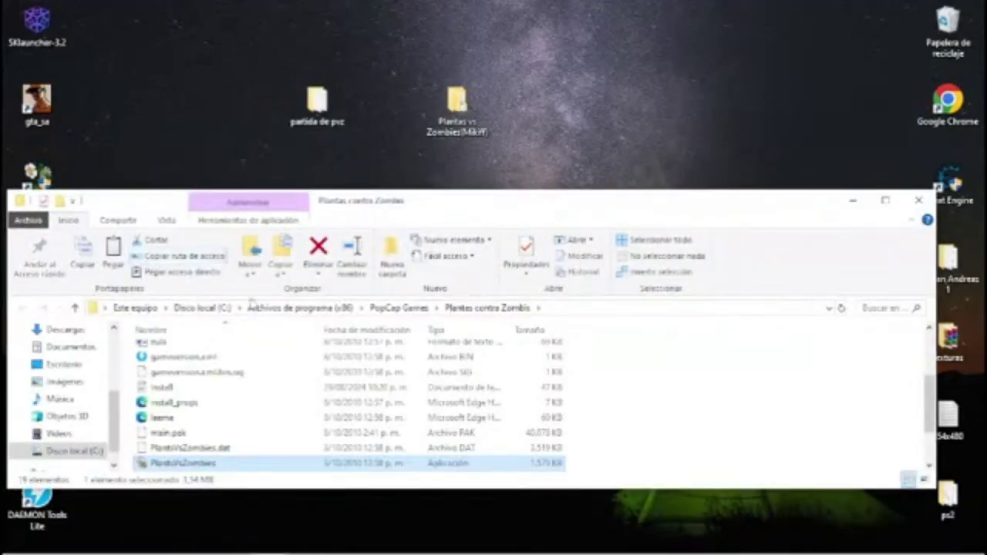
key(ctrl+v)
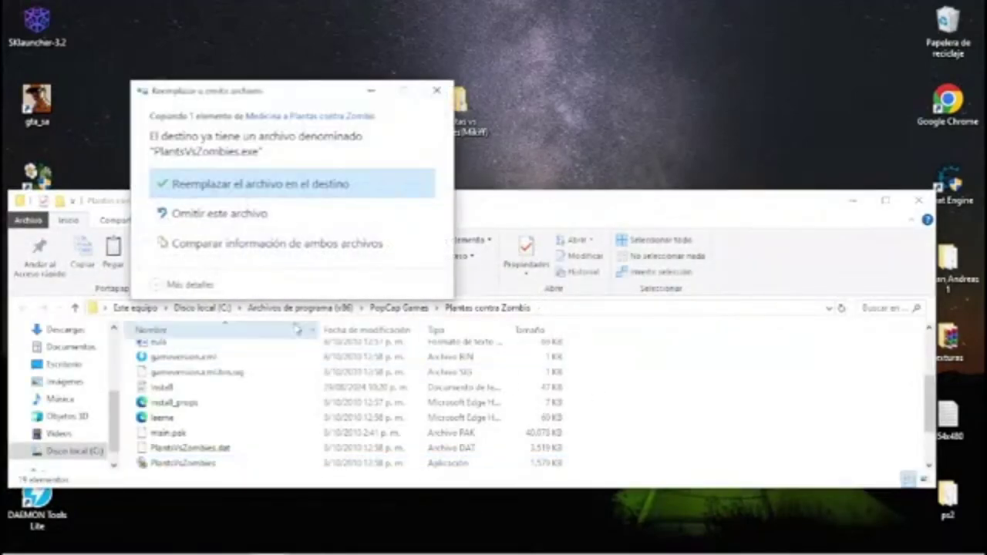
click(215, 191)
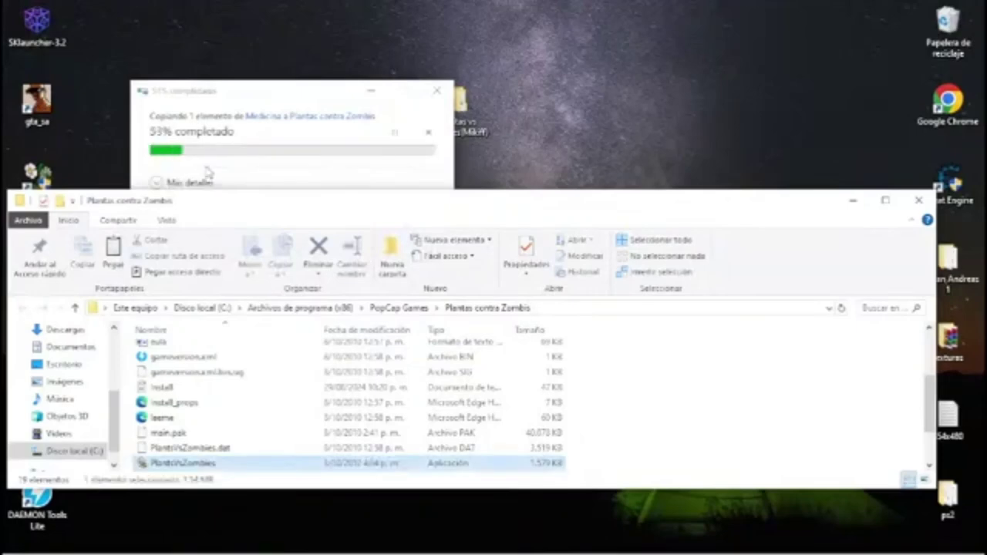
scroll(250, 456, down, 2)
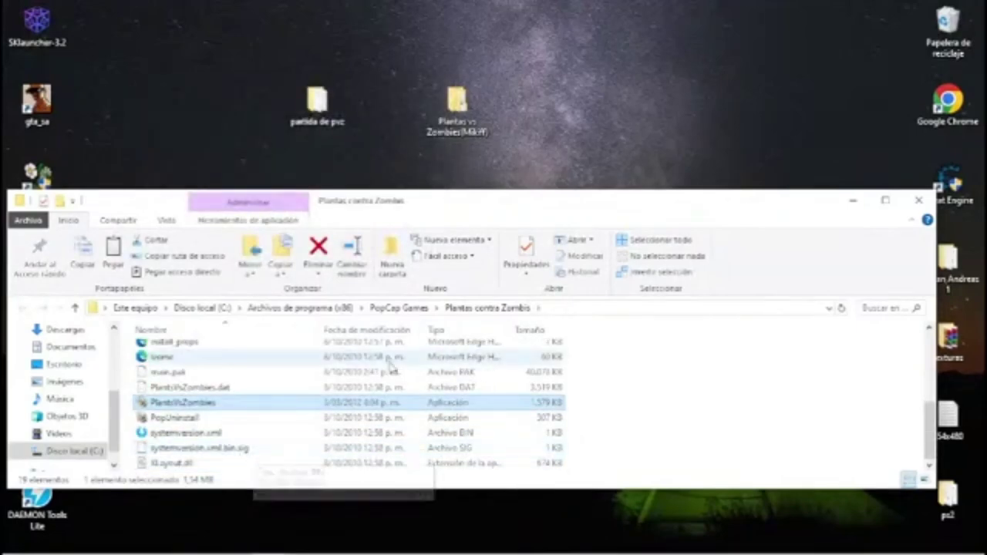
click(919, 202)
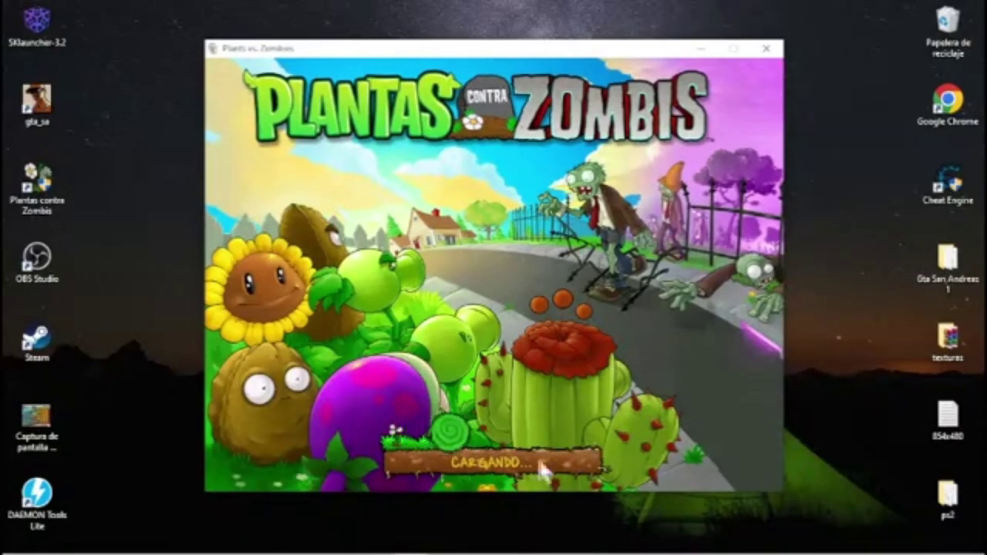
click(766, 47)
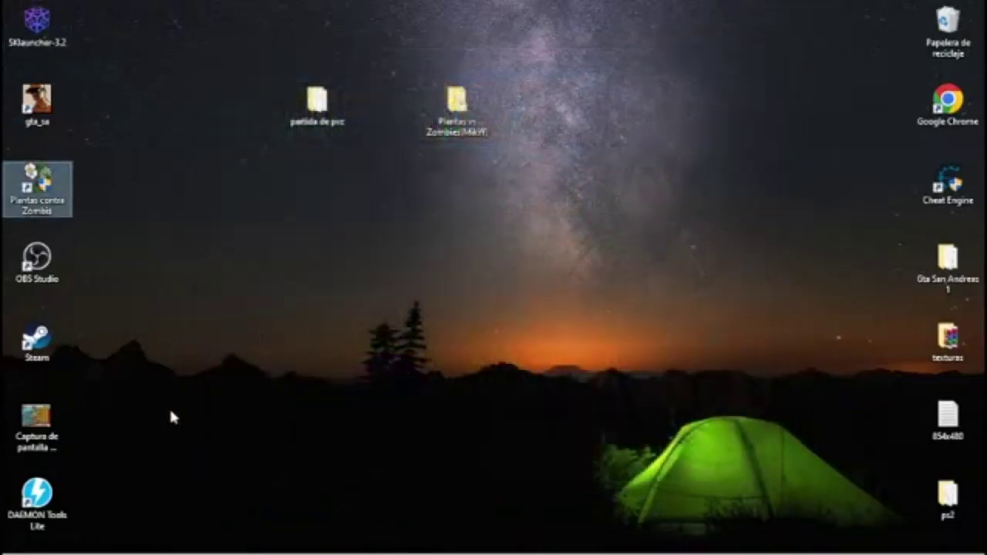
Step: Open the partida de pvz folder, go to drive C, check the hidden items option, and open ProgramData
click(325, 104)
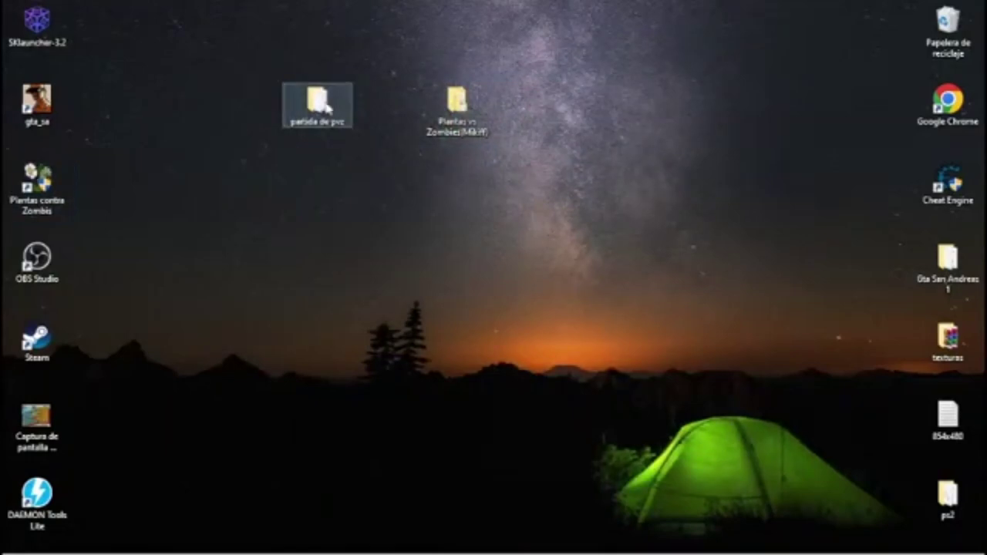
double_click(326, 108)
scroll(81, 402, down, 1)
scroll(58, 440, down, 3)
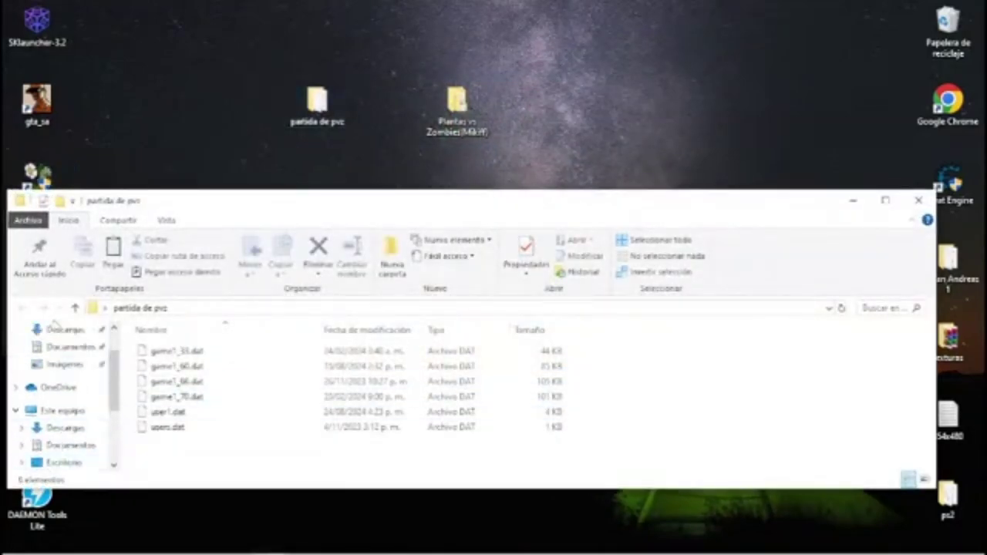
click(74, 434)
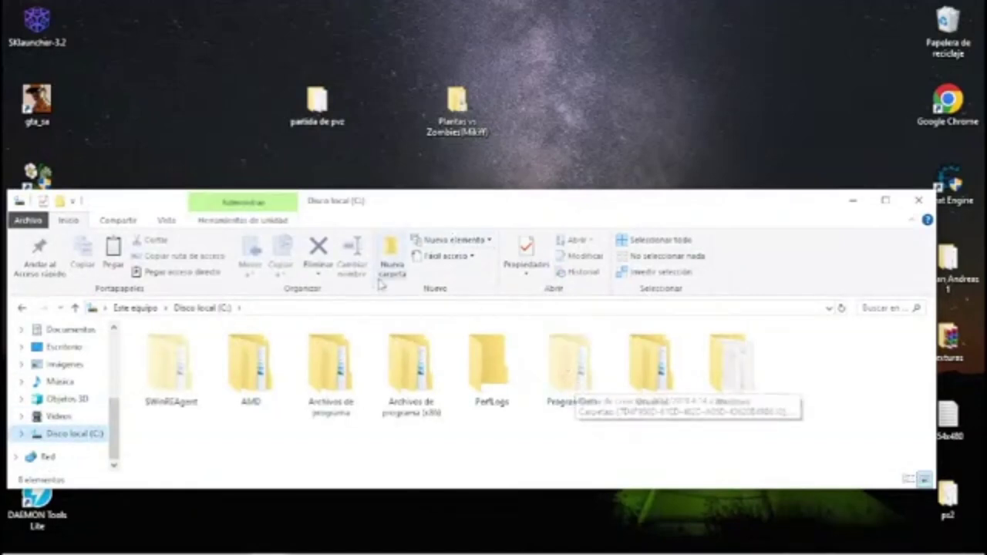
click(166, 221)
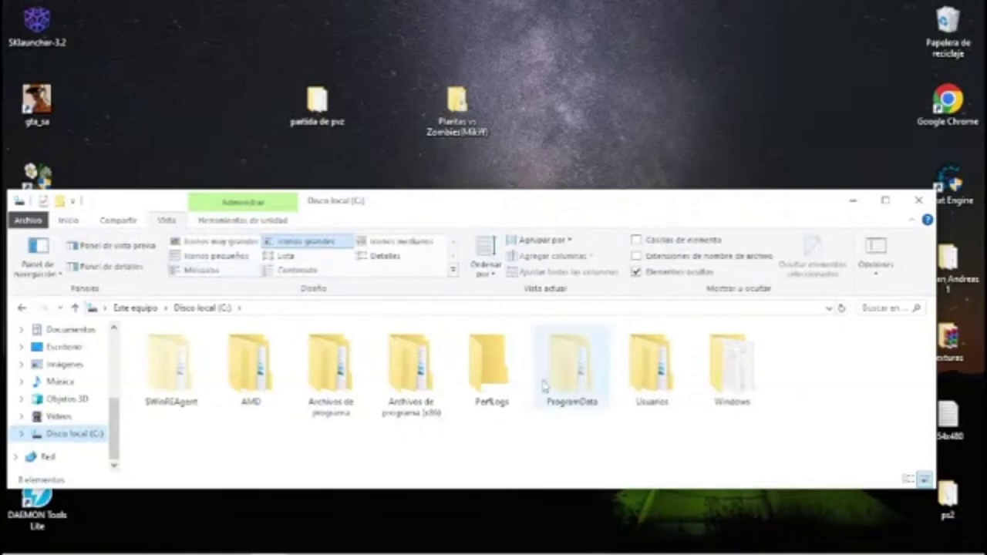
double_click(604, 384)
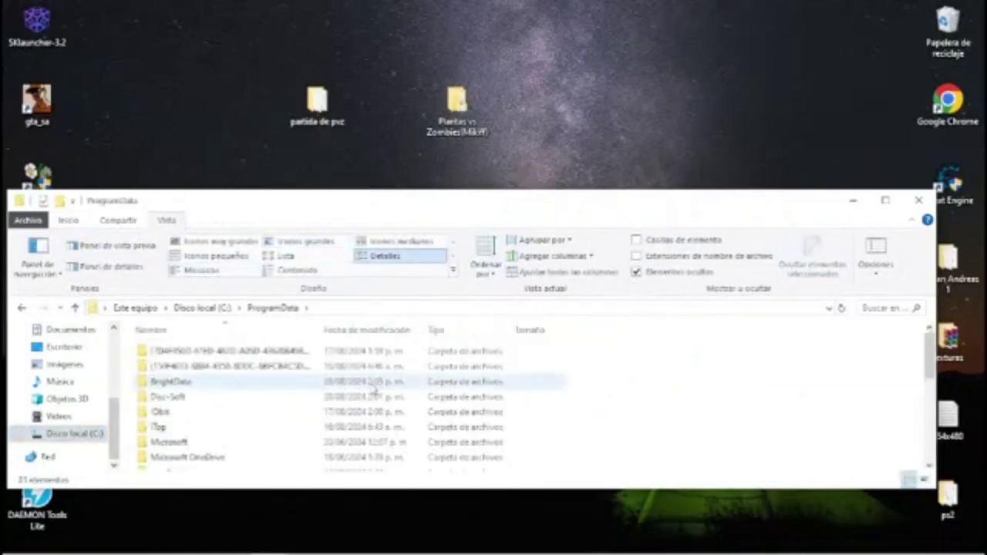
Step: Maximize the window and open the userdata folder inside PopCap Games > PlantsVsZombies
scroll(205, 401, down, 1)
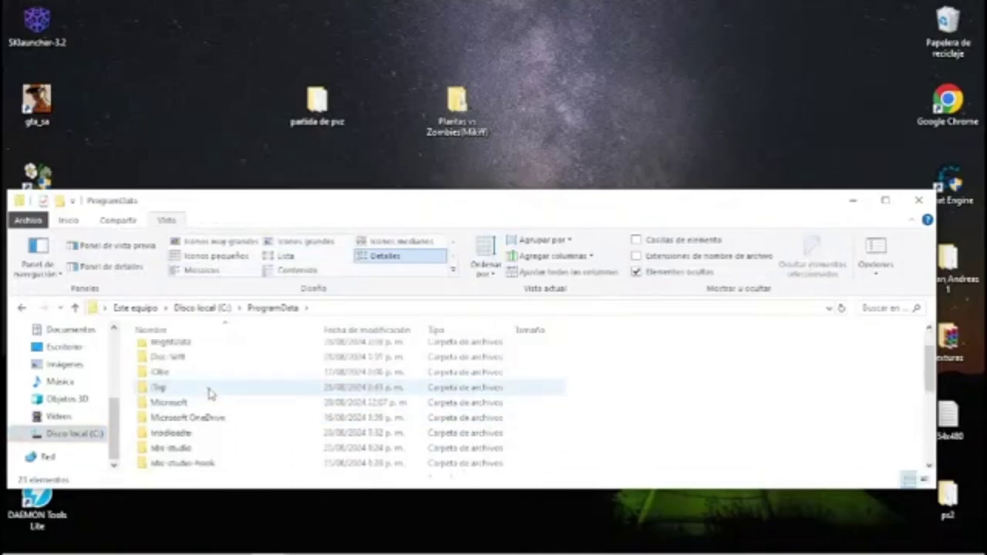
scroll(218, 420, down, 2)
scroll(220, 432, up, 1)
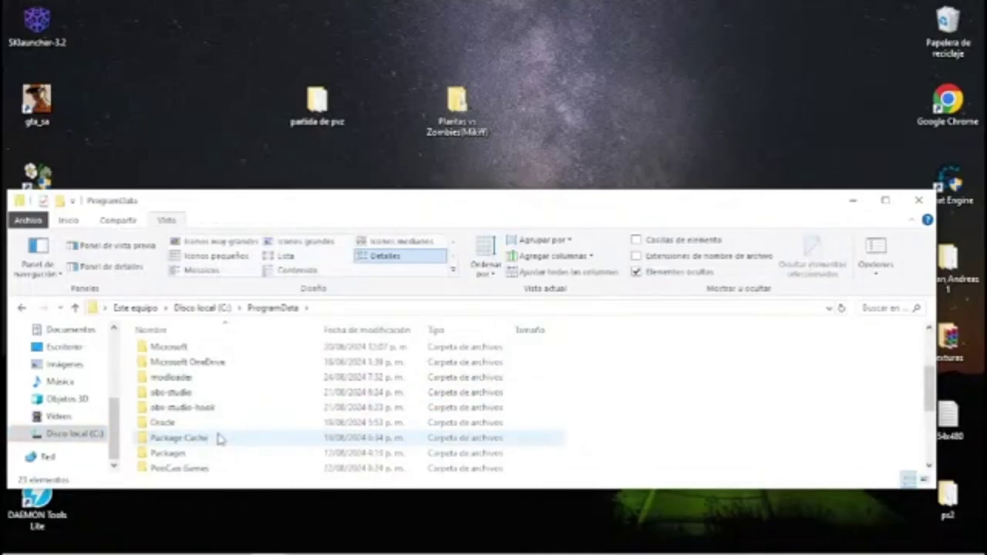
click(885, 199)
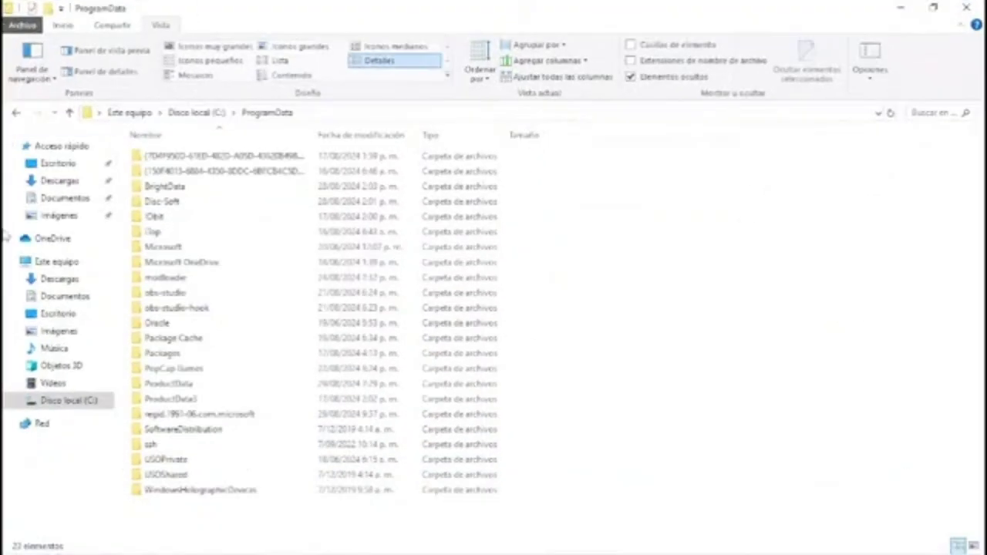
double_click(179, 369)
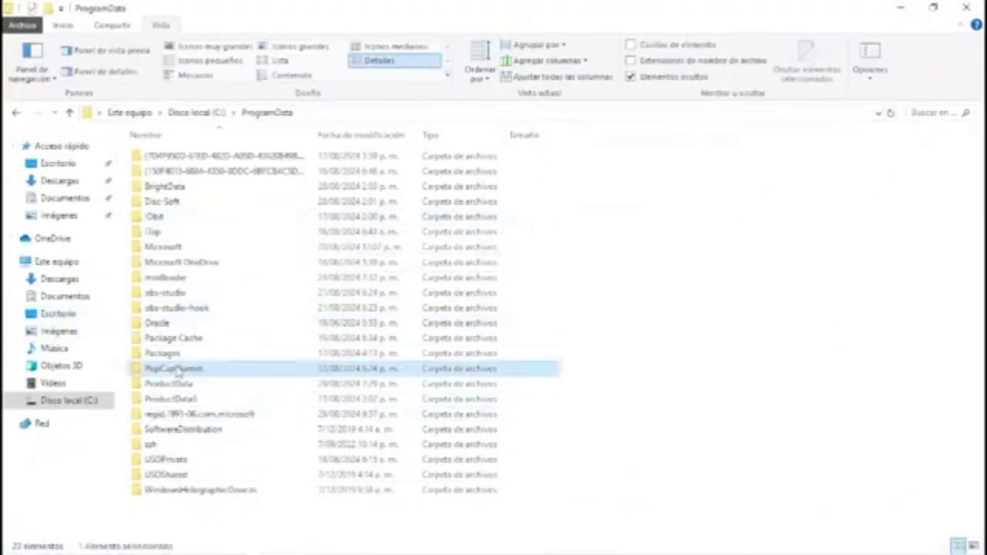
double_click(189, 175)
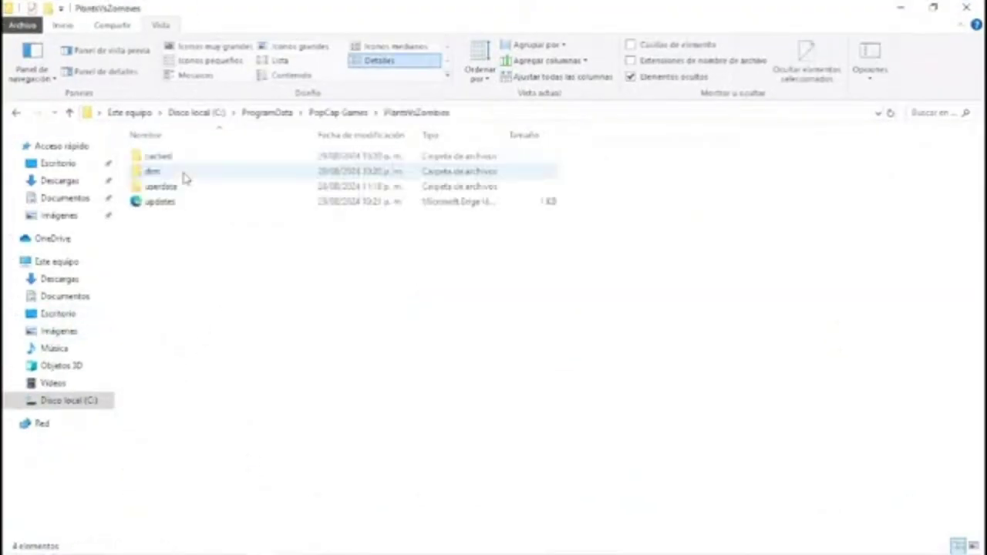
click(171, 190)
double_click(171, 193)
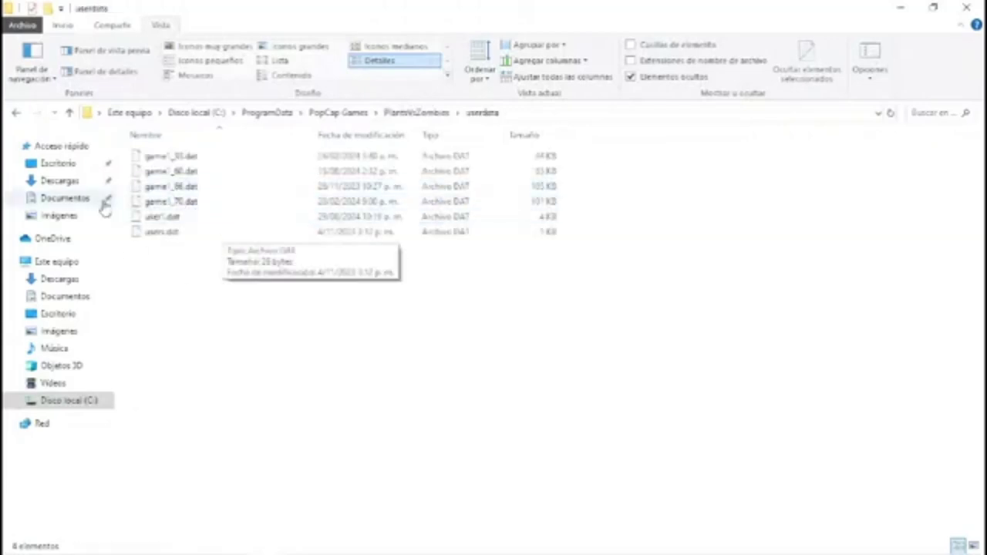
Step: Restore the window size and compare the save files in partida de pvz with those in userdata
click(931, 8)
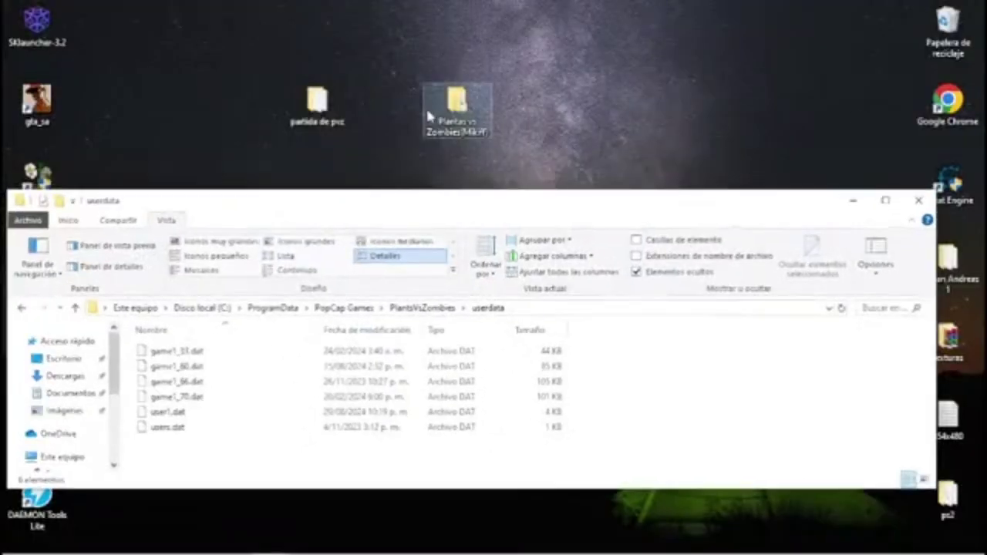
double_click(334, 116)
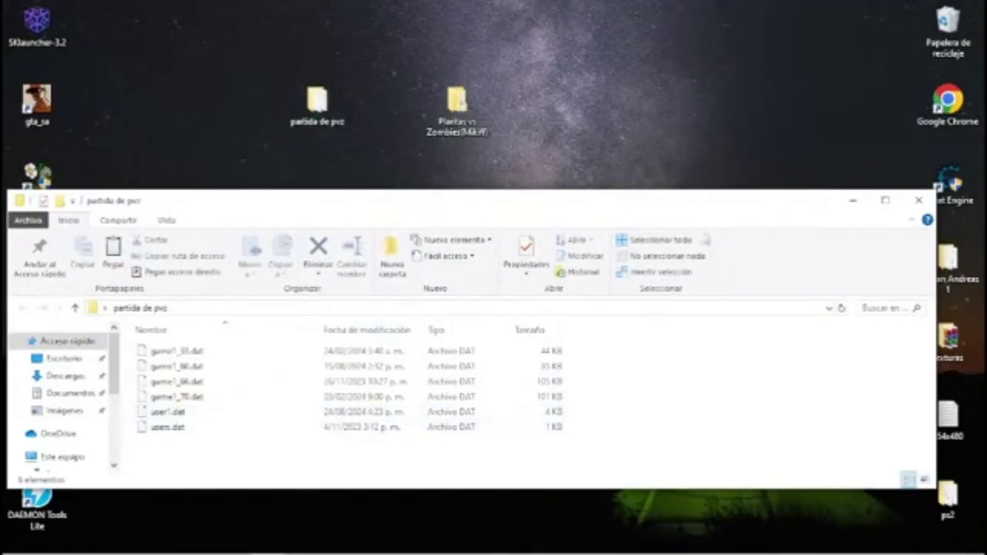
click(918, 202)
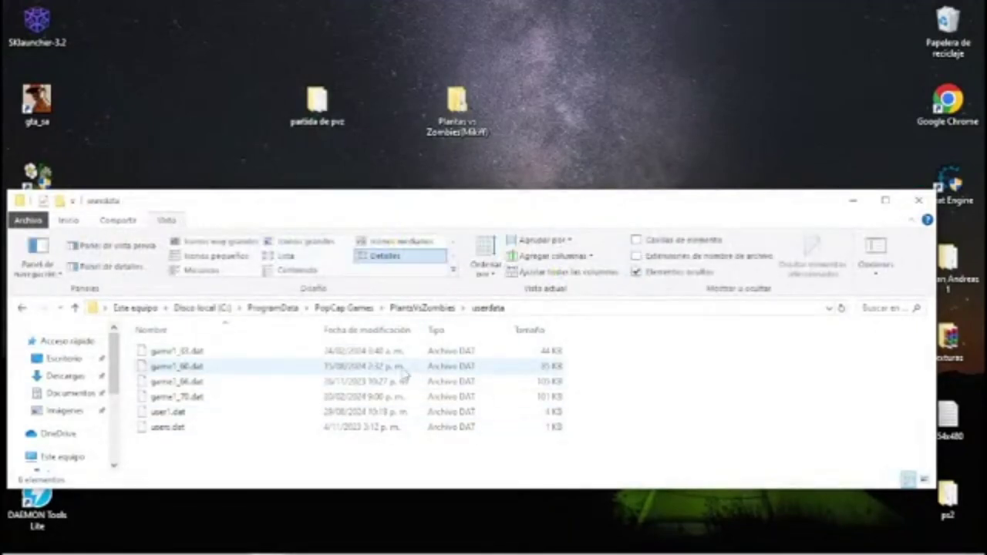
drag(595, 418, 642, 363)
click(642, 363)
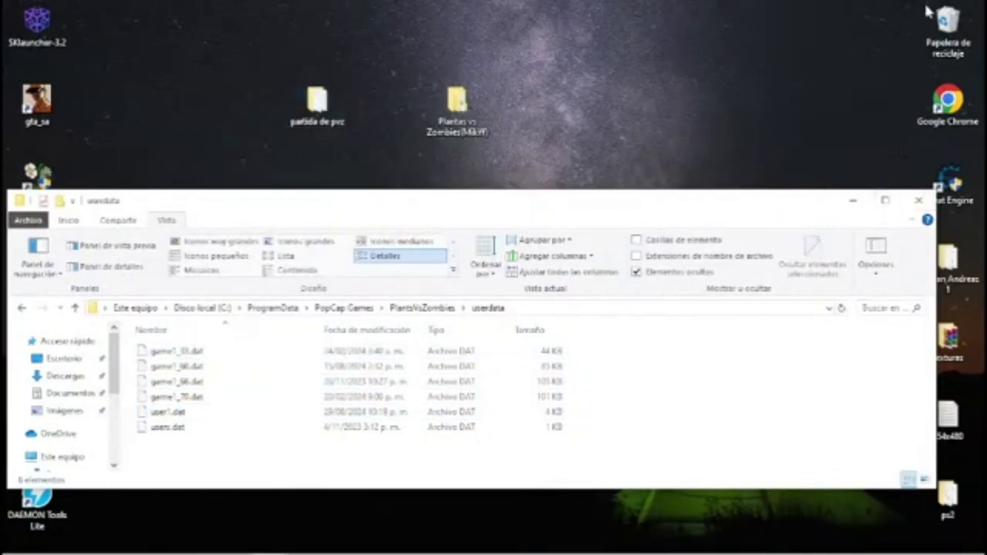
Step: Close the userdata window and move the partida de pvz and Plantas vs Zombies(Mikiff) folders to the recycle bin
click(921, 201)
drag(247, 140, 948, 23)
drag(459, 111, 948, 24)
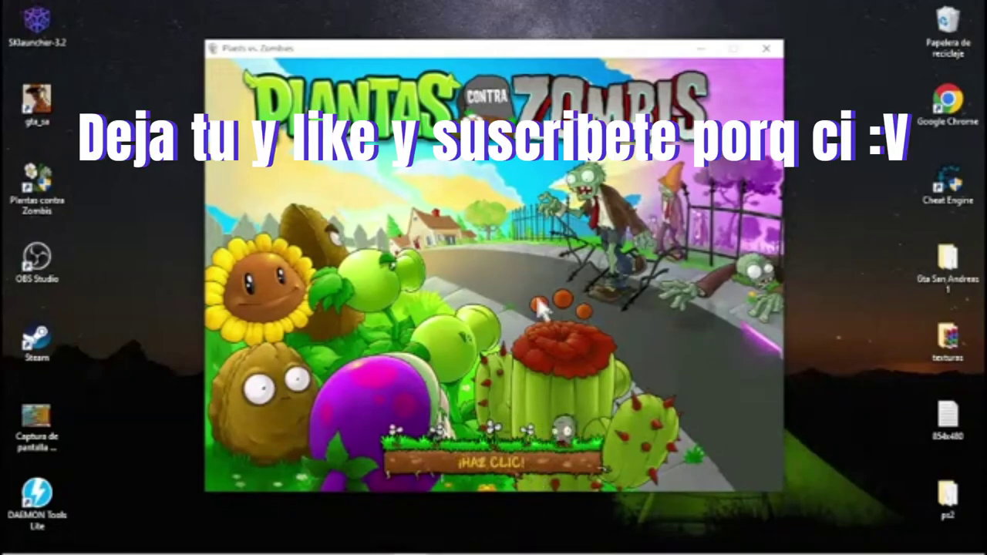
Step: Continue from the loaded game's title screen to the main menu
click(509, 458)
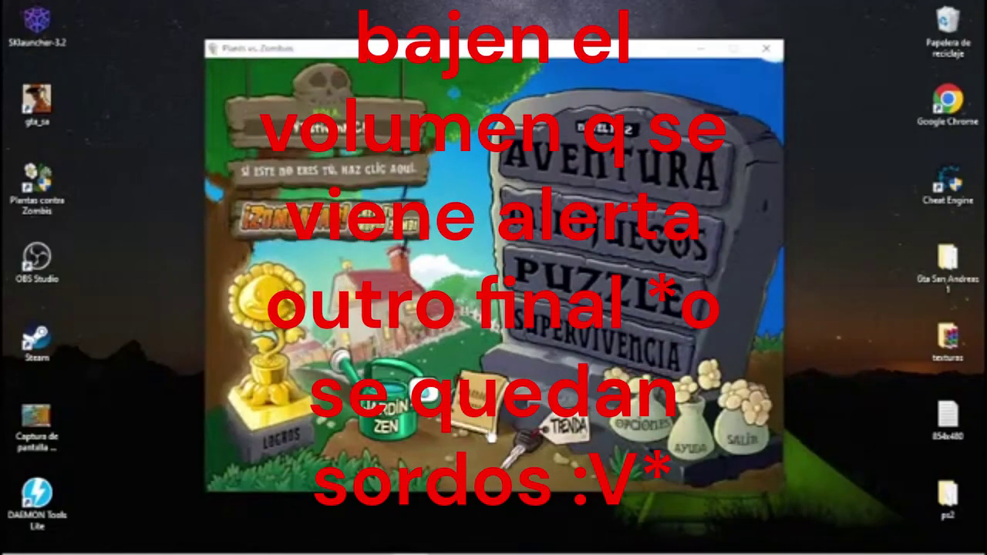